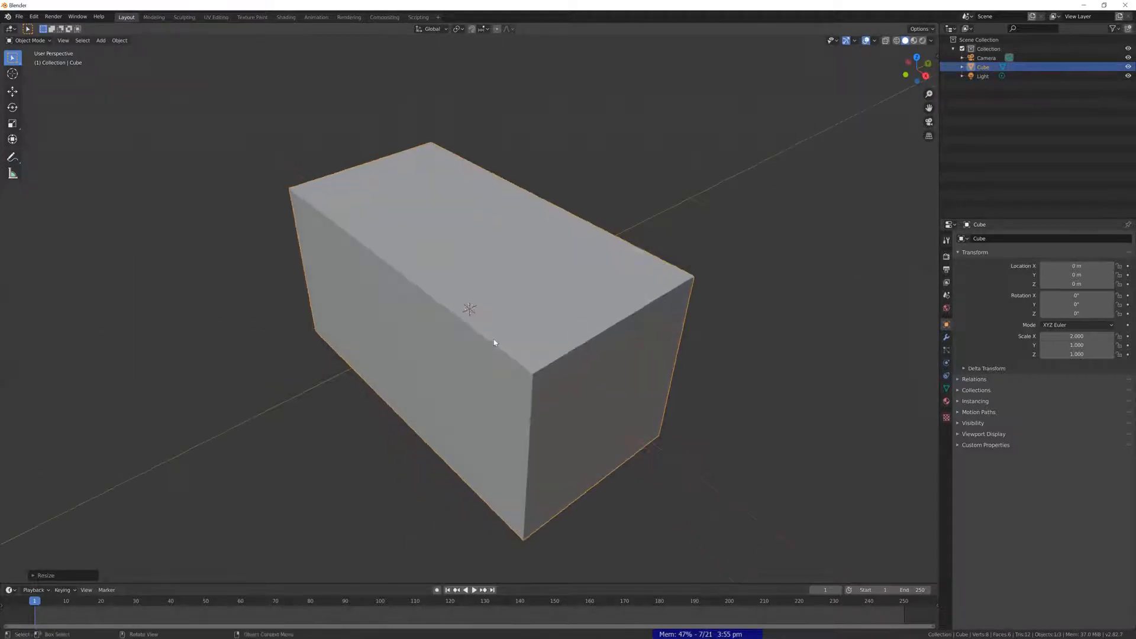
Inset the top face of the stretched cube by 0.3 m in face-select edit mode.
{"action": "mouse_move", "coordinate": [341, 265]}
{"action": "middle_mouse_down"}
{"action": "mouse_move", "coordinate": [444, 257]}
{"action": "mouse_move", "coordinate": [418, 272]}
{"action": "mouse_move", "coordinate": [342, 269]}
{"action": "middle_mouse_up"}
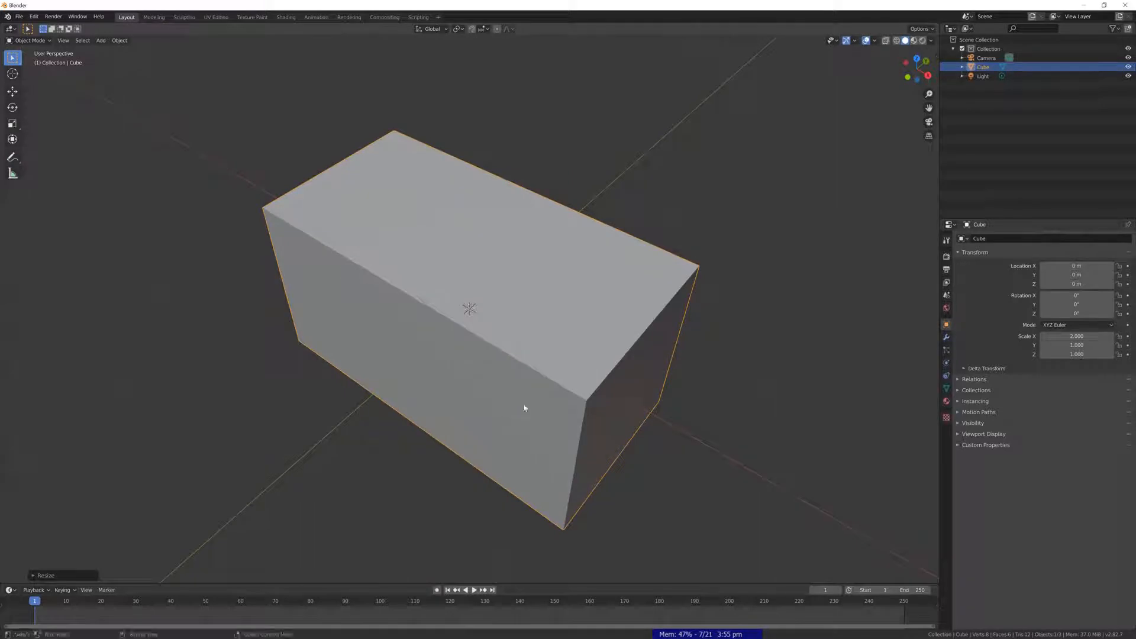
{"action": "middle_click_drag", "start_coordinate": [582, 306], "coordinate": [572, 299]}
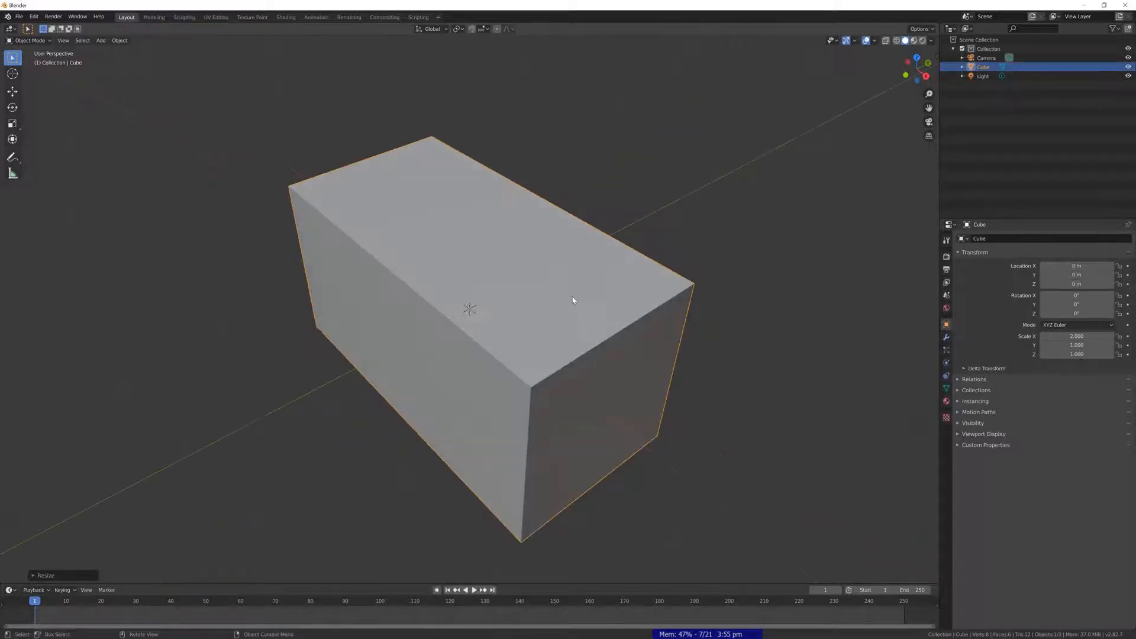
{"action": "key", "text": "Tab"}
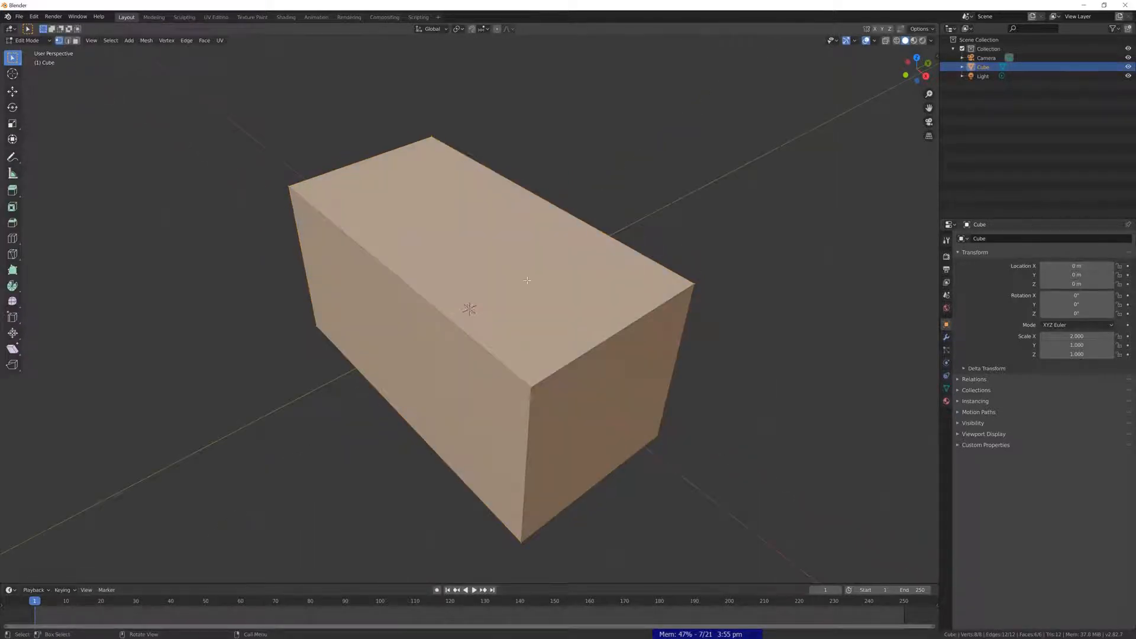
{"action": "key", "text": "3"}
{"action": "key", "text": "a"}
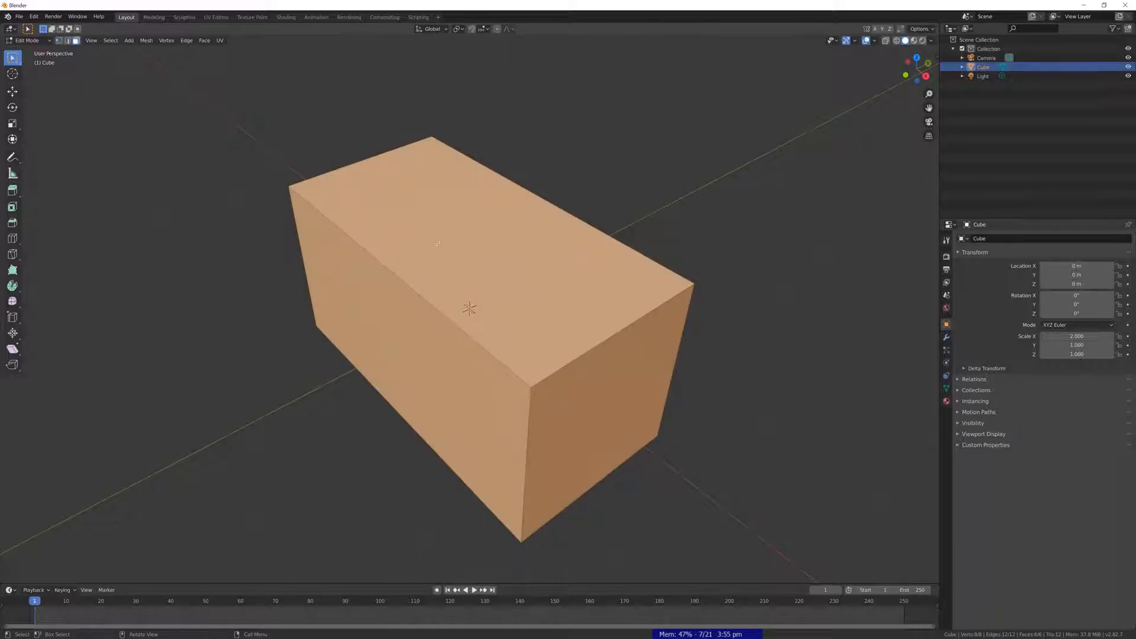
{"action": "left_click", "coordinate": [439, 245]}
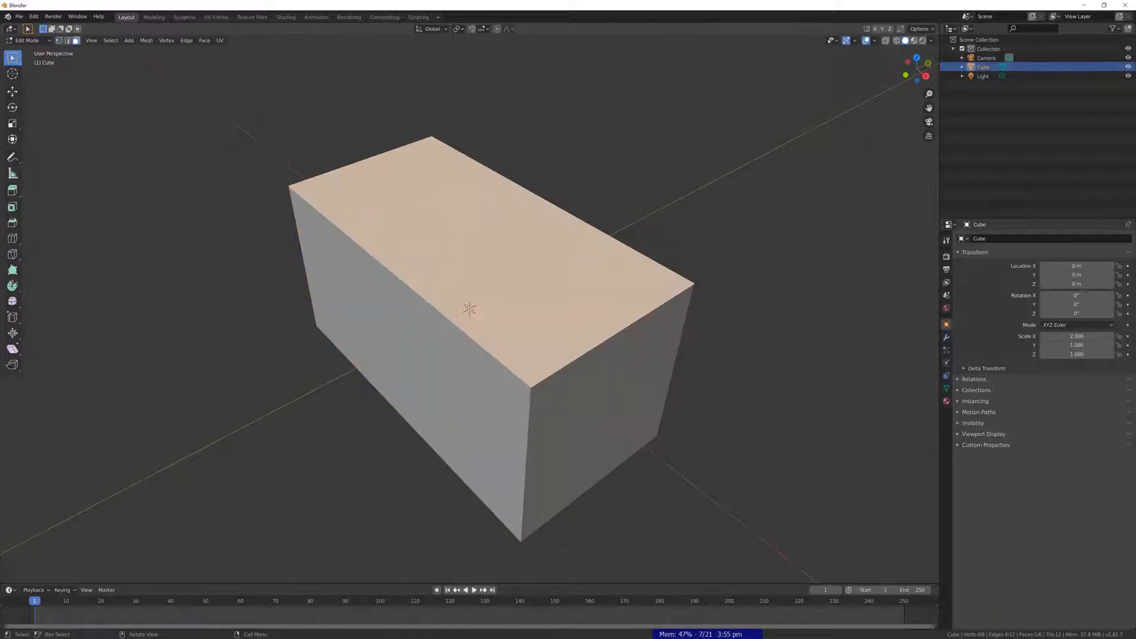
{"action": "type", "text": "i"}
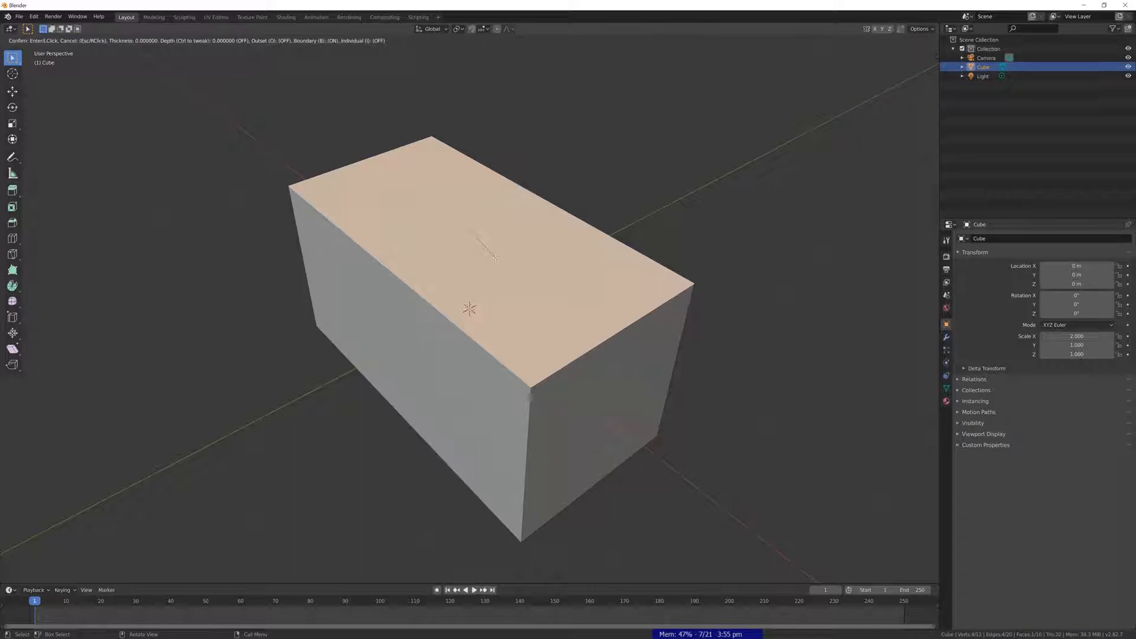
{"action": "type", "text": ".3"}
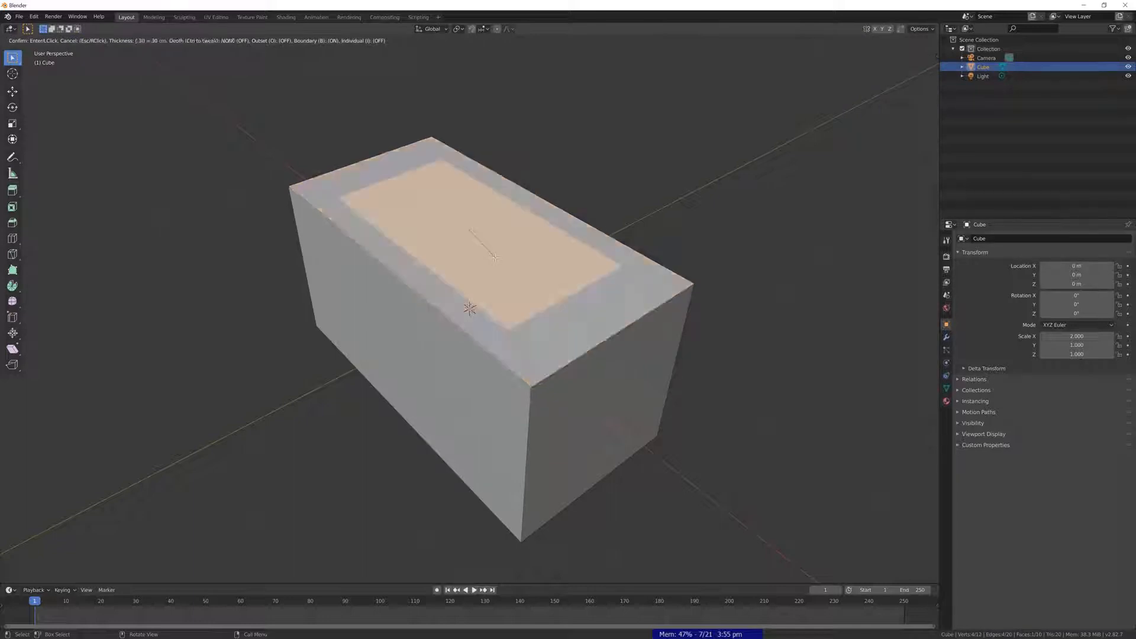
{"action": "key", "text": "Return"}
Scale the inset top face along the X axis by about 1.24 to even out the rim width.
{"action": "middle_click_drag", "start_coordinate": [458, 240], "coordinate": [529, 275]}
{"action": "key", "text": "s"}
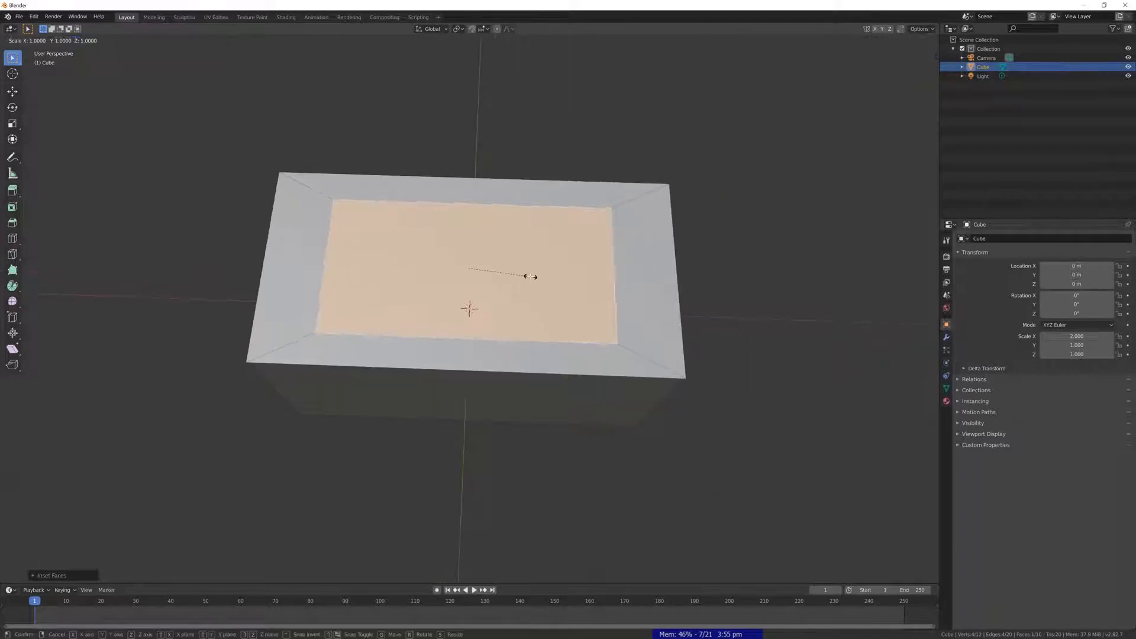
{"action": "key", "text": "x"}
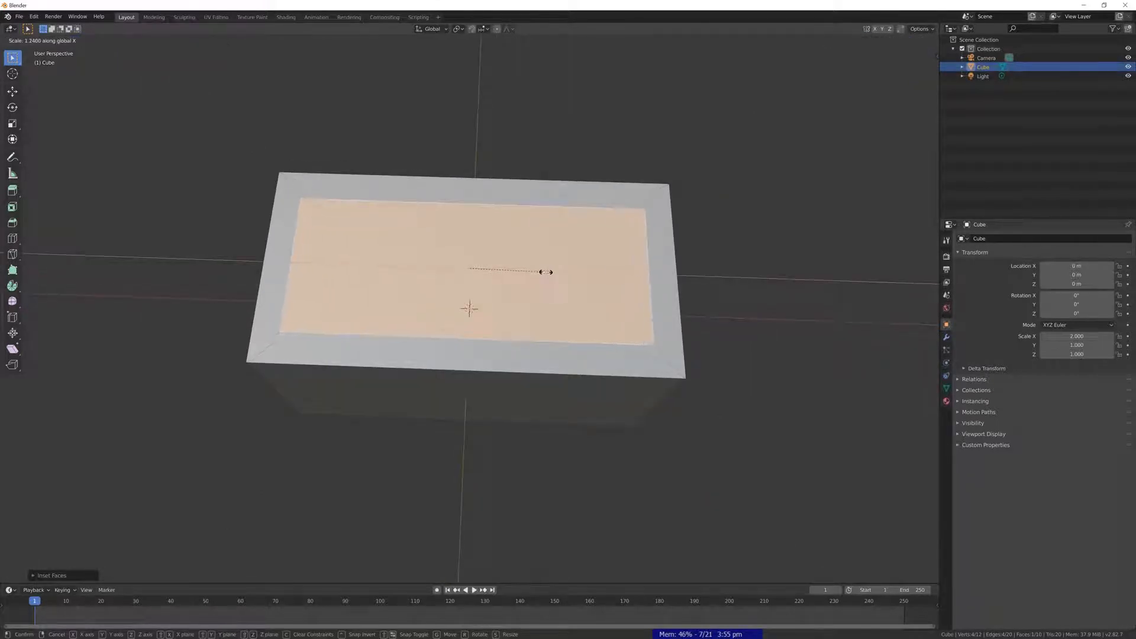
{"action": "left_click", "coordinate": [545, 271]}
Extrude the inset face about 1.2 m down into the box to hollow it out, and return to Object Mode.
{"action": "middle_click_drag", "start_coordinate": [545, 272], "coordinate": [527, 284]}
{"action": "key", "text": "e"}
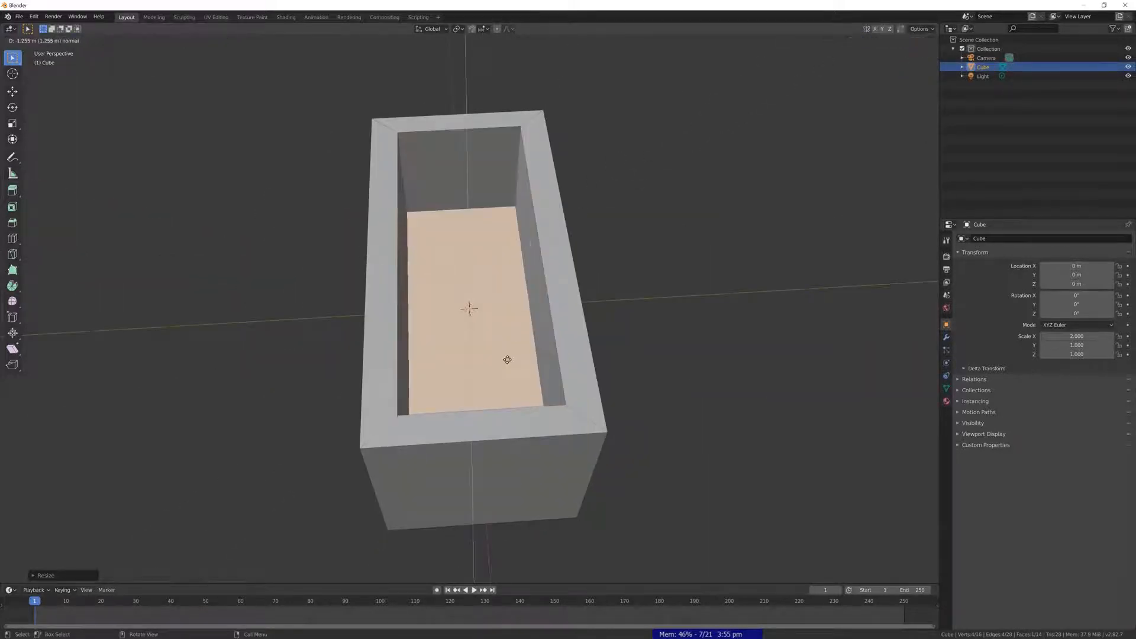
{"action": "left_click", "coordinate": [507, 361]}
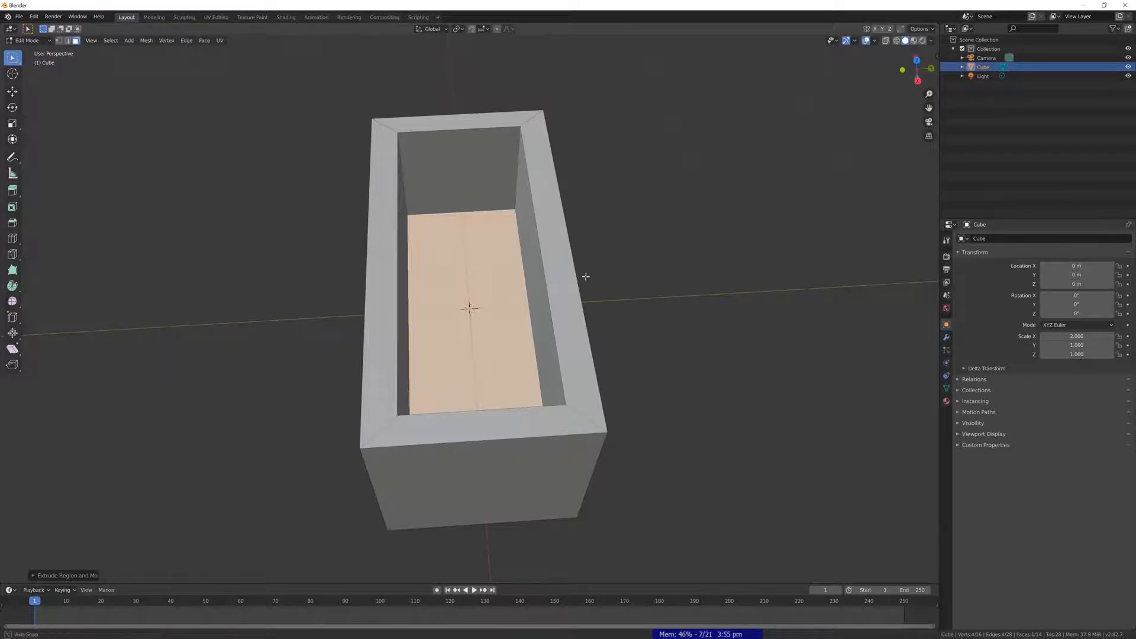
{"action": "middle_click_drag", "start_coordinate": [588, 273], "coordinate": [591, 273]}
{"action": "key", "text": "Tab"}
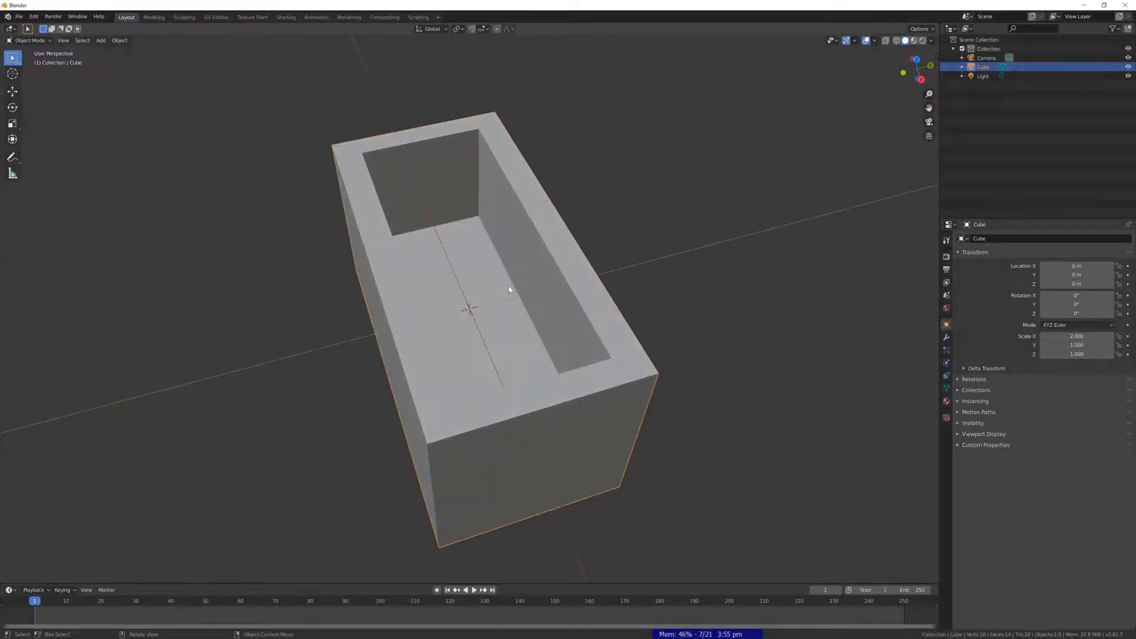
Add a level 5 Subdivision Surface modifier to the hollow box and shade it smooth.
{"action": "mouse_move", "coordinate": [509, 289]}
{"action": "middle_mouse_down"}
{"action": "mouse_move", "coordinate": [537, 272]}
{"action": "mouse_move", "coordinate": [530, 286]}
{"action": "mouse_move", "coordinate": [469, 288]}
{"action": "mouse_move", "coordinate": [489, 264]}
{"action": "mouse_move", "coordinate": [534, 264]}
{"action": "mouse_move", "coordinate": [560, 286]}
{"action": "mouse_move", "coordinate": [481, 293]}
{"action": "mouse_move", "coordinate": [494, 307]}
{"action": "mouse_move", "coordinate": [463, 284]}
{"action": "mouse_move", "coordinate": [512, 315]}
{"action": "mouse_move", "coordinate": [477, 314]}
{"action": "middle_mouse_up"}
{"action": "key", "text": "ctrl+5"}
{"action": "right_click", "coordinate": [540, 287]}
{"action": "left_click", "coordinate": [542, 284]}
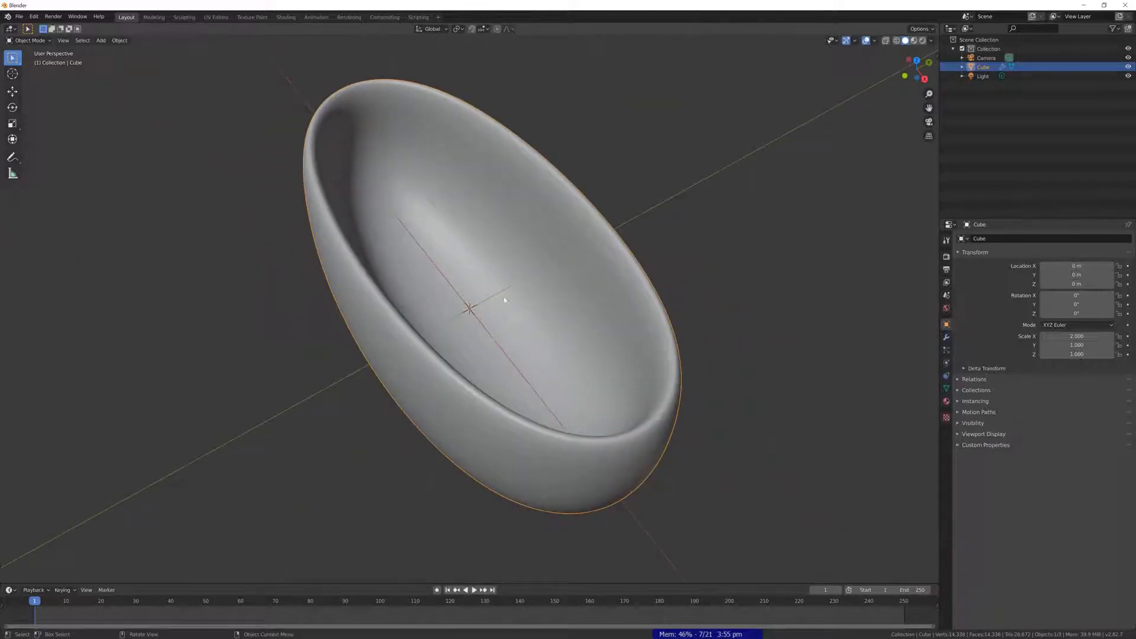
Add a loop cut running lengthwise through the tub and slide it close to one long side to flatten that wall.
{"action": "key", "text": "Tab"}
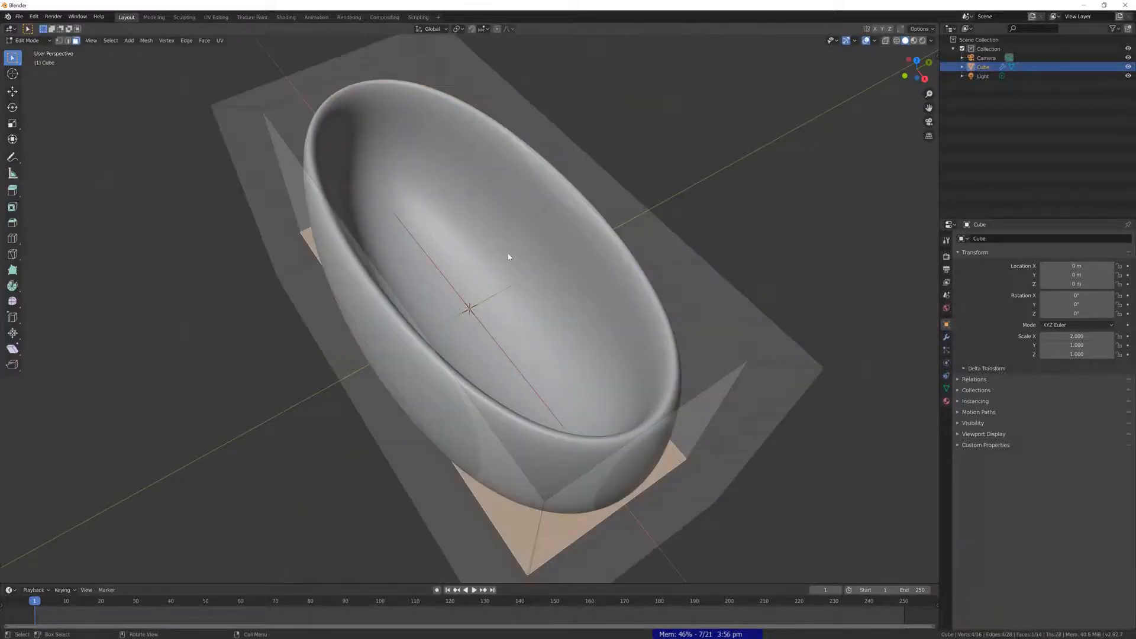
{"action": "middle_click_drag", "start_coordinate": [507, 253], "coordinate": [488, 238]}
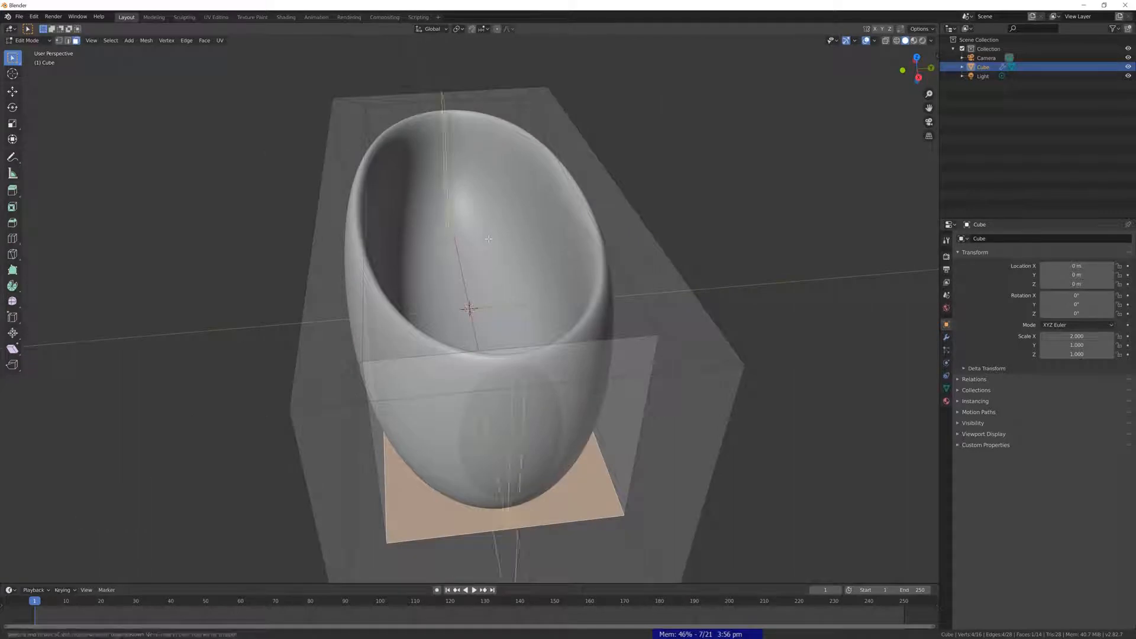
{"action": "key", "text": "ctrl+r"}
{"action": "left_click", "coordinate": [496, 237]}
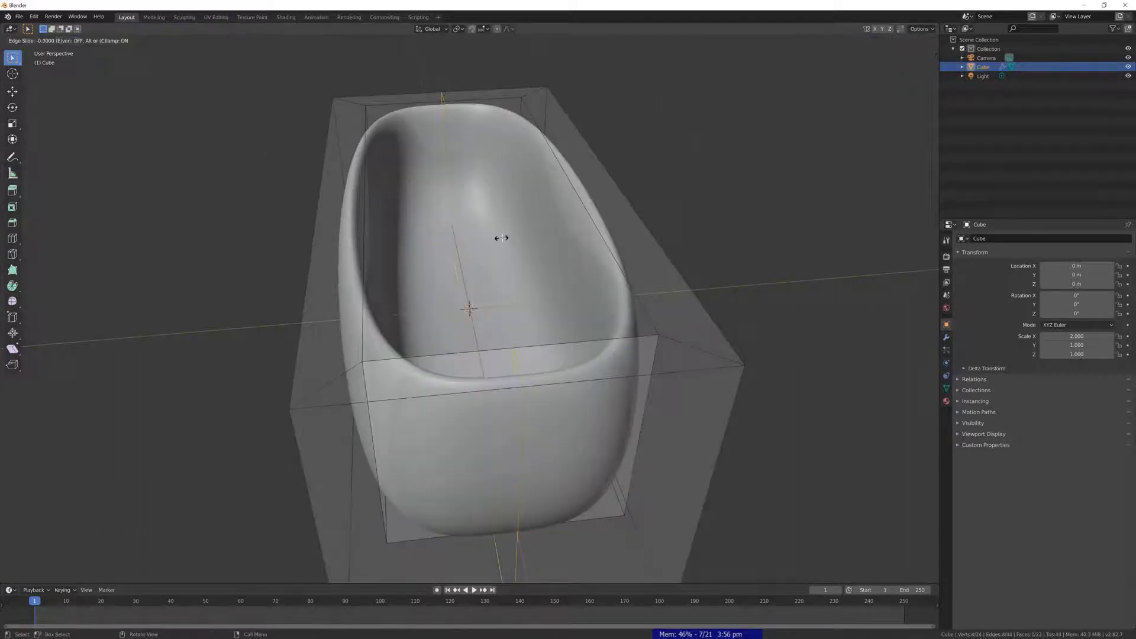
{"action": "left_click", "coordinate": [566, 240]}
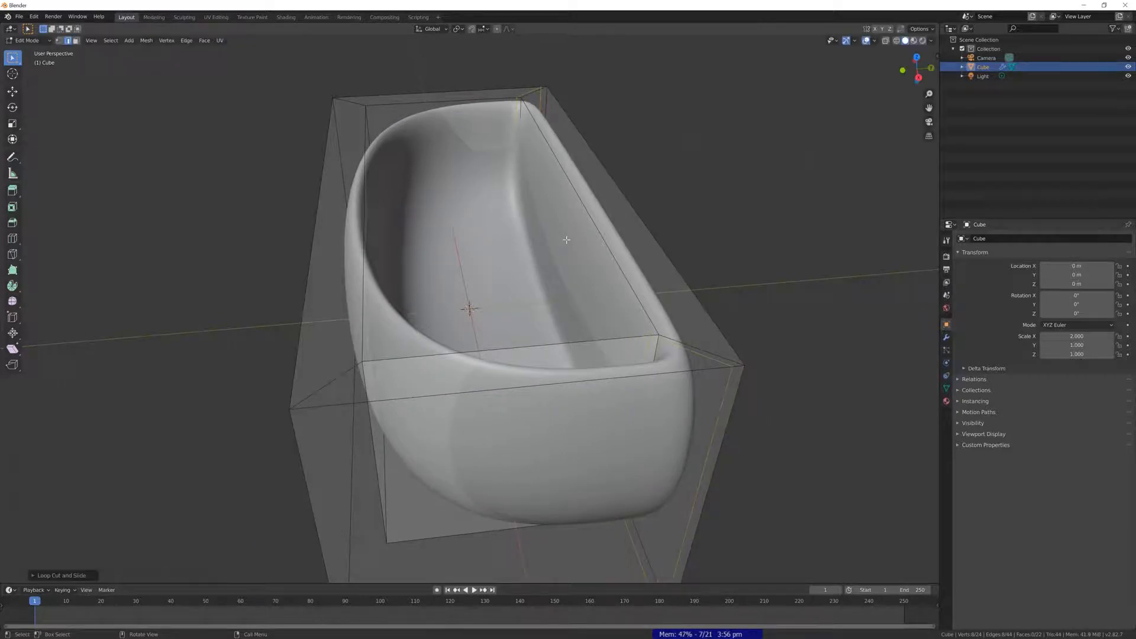
Add a horizontal loop cut around the tub, slide it up toward the rim, and return to Object Mode.
{"action": "middle_click_drag", "start_coordinate": [620, 298], "coordinate": [671, 273]}
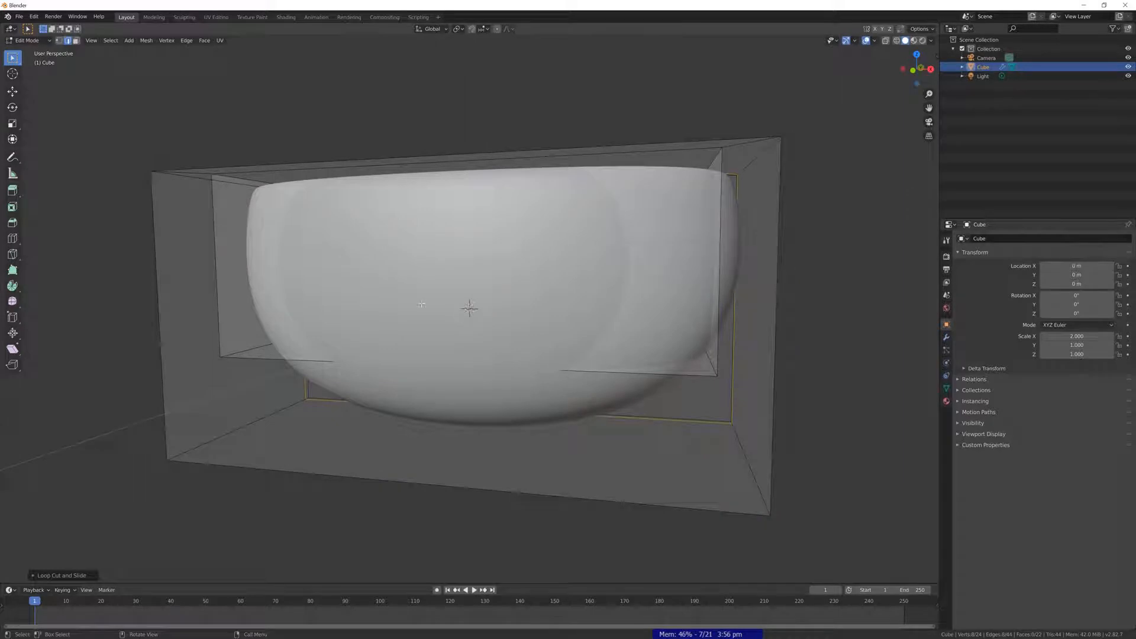
{"action": "key", "text": "ctrl+r"}
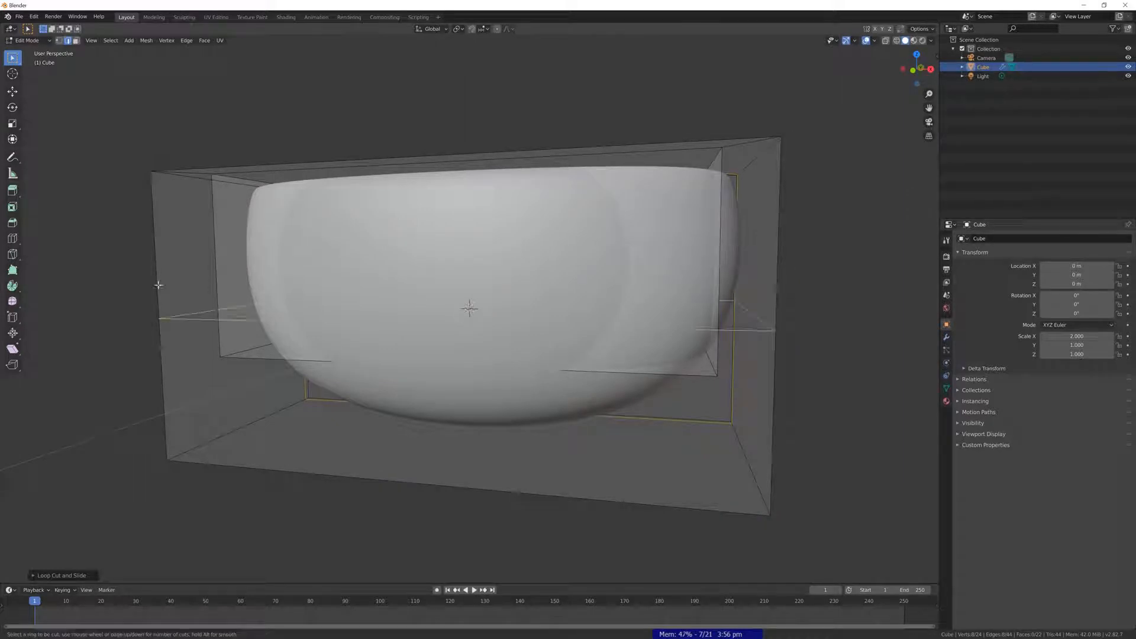
{"action": "left_click", "coordinate": [158, 285]}
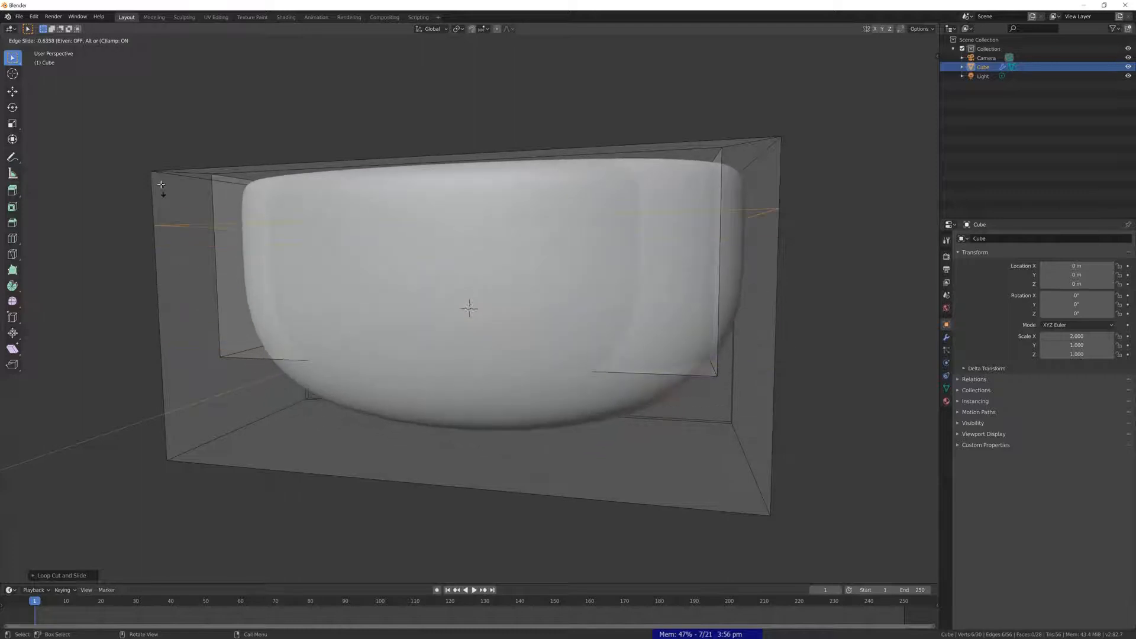
{"action": "left_click", "coordinate": [166, 207]}
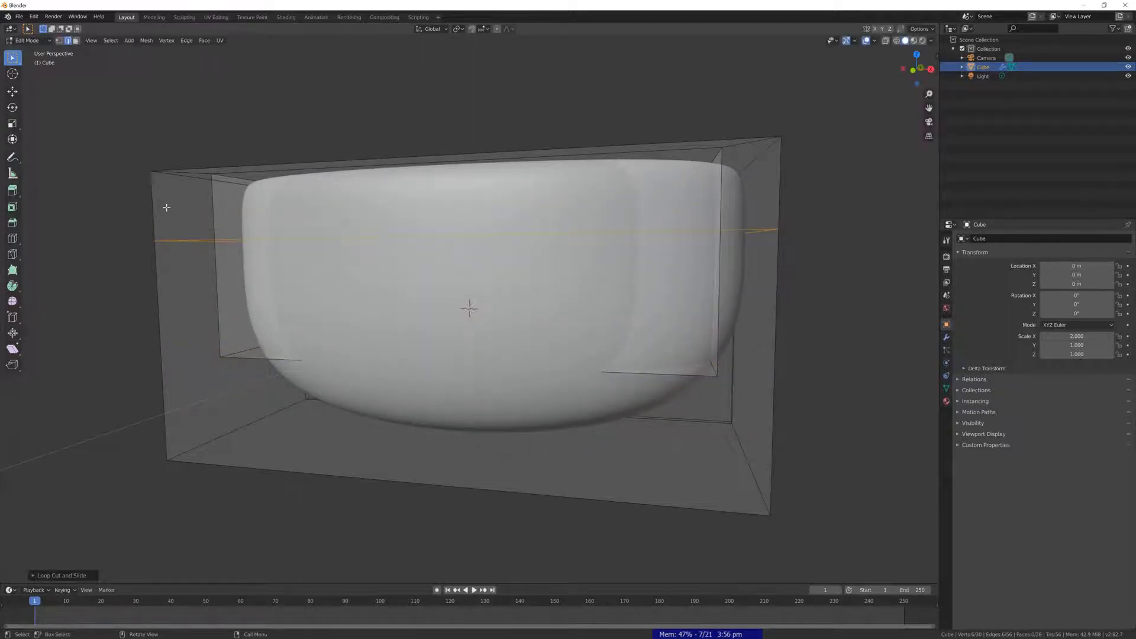
{"action": "mouse_move", "coordinate": [166, 207]}
{"action": "middle_mouse_down"}
{"action": "mouse_move", "coordinate": [470, 325]}
{"action": "mouse_move", "coordinate": [418, 309]}
{"action": "middle_mouse_up"}
{"action": "key", "text": "Tab"}
Switch to the Shading workspace and set the Roughness of the tub's material to 0.
{"action": "left_click", "coordinate": [283, 18]}
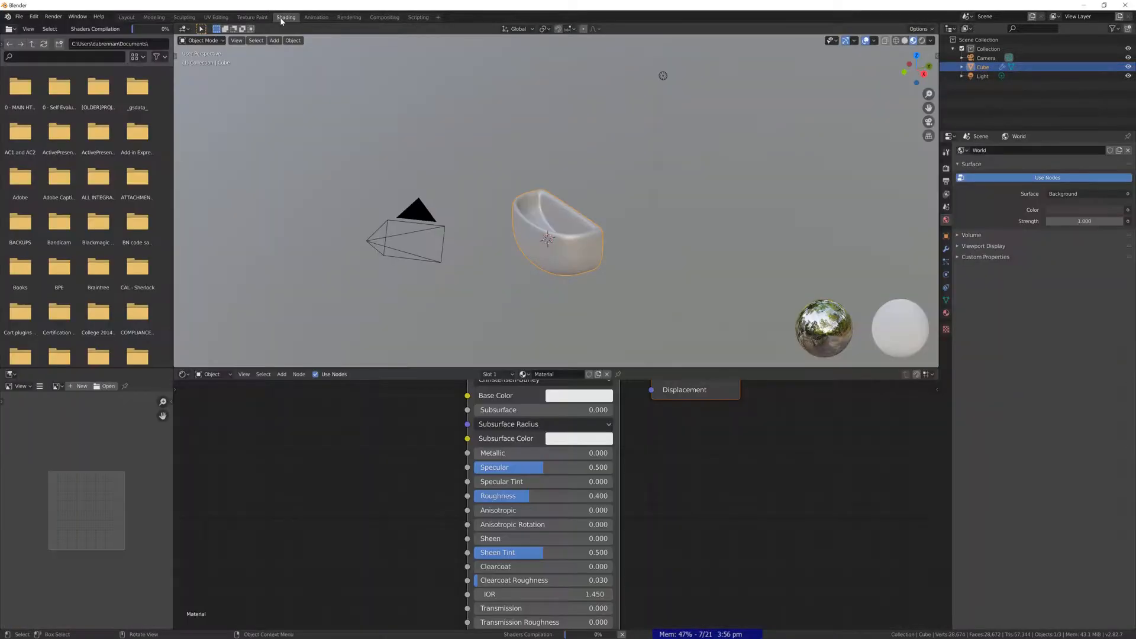
{"action": "scroll", "coordinate": [438, 245], "scroll_direction": "up", "scroll_amount": 6}
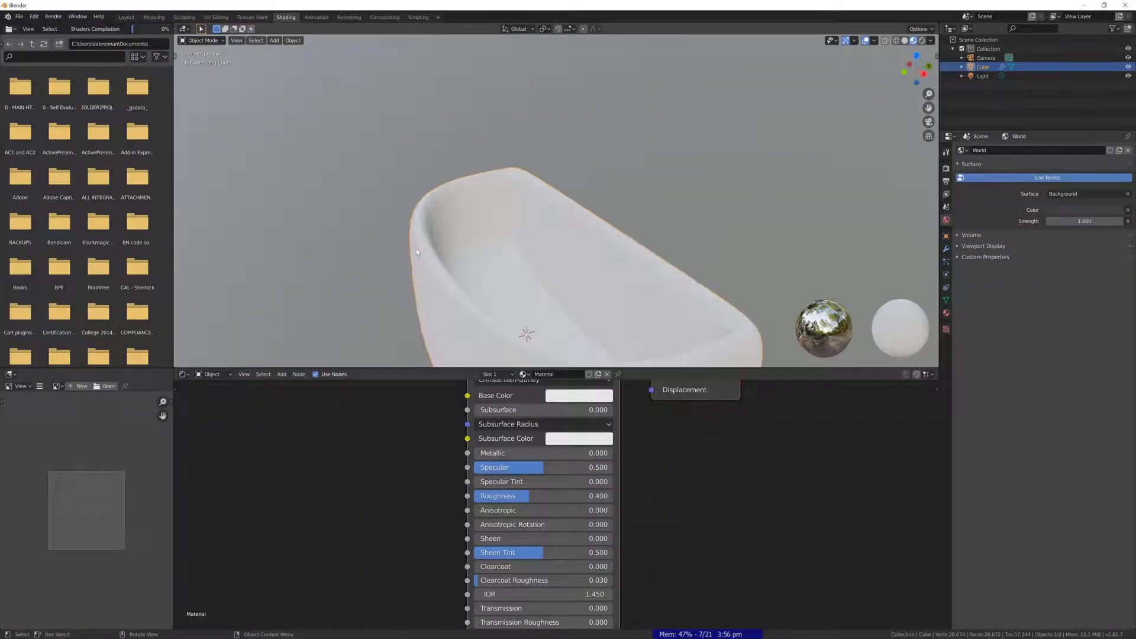
{"action": "middle_click_drag", "start_coordinate": [417, 248], "coordinate": [520, 210]}
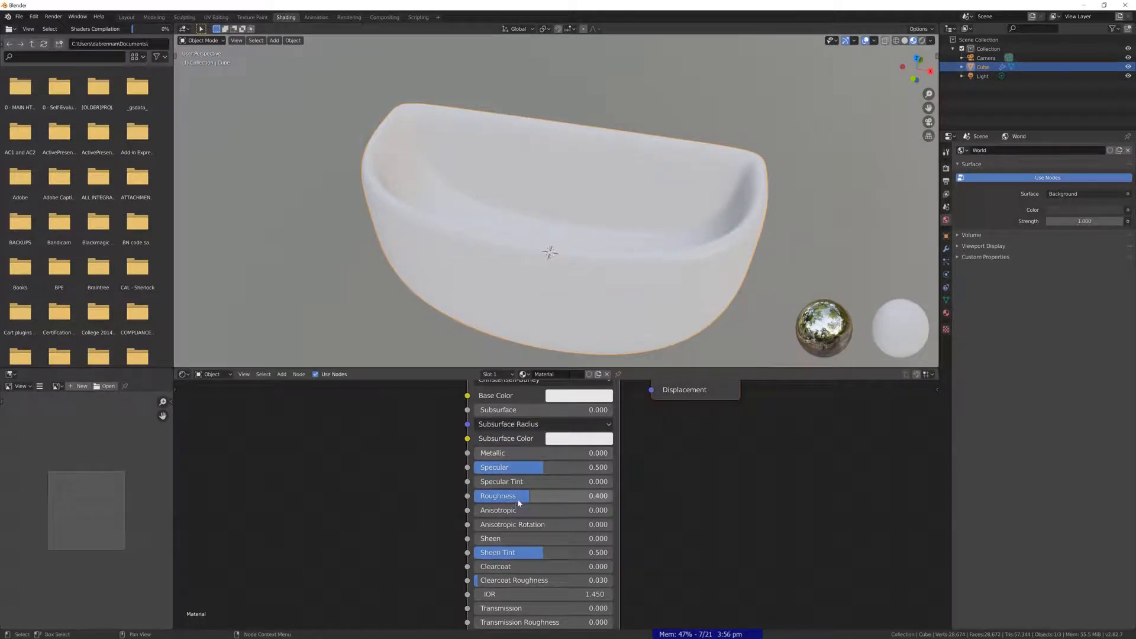
{"action": "left_click_drag", "start_coordinate": [521, 500], "coordinate": [414, 494]}
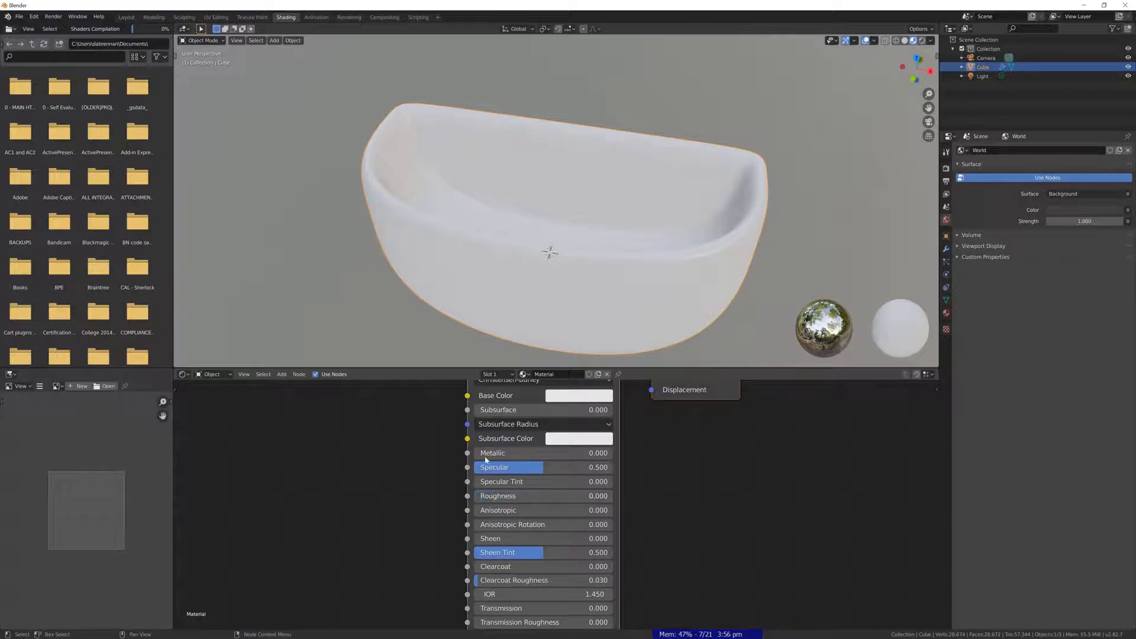
Set the Metallic value of the tub's material to 0.170 and check the reflections around the tub.
{"action": "mouse_move", "coordinate": [466, 243]}
{"action": "middle_mouse_down"}
{"action": "mouse_move", "coordinate": [486, 229]}
{"action": "mouse_move", "coordinate": [473, 234]}
{"action": "middle_mouse_up"}
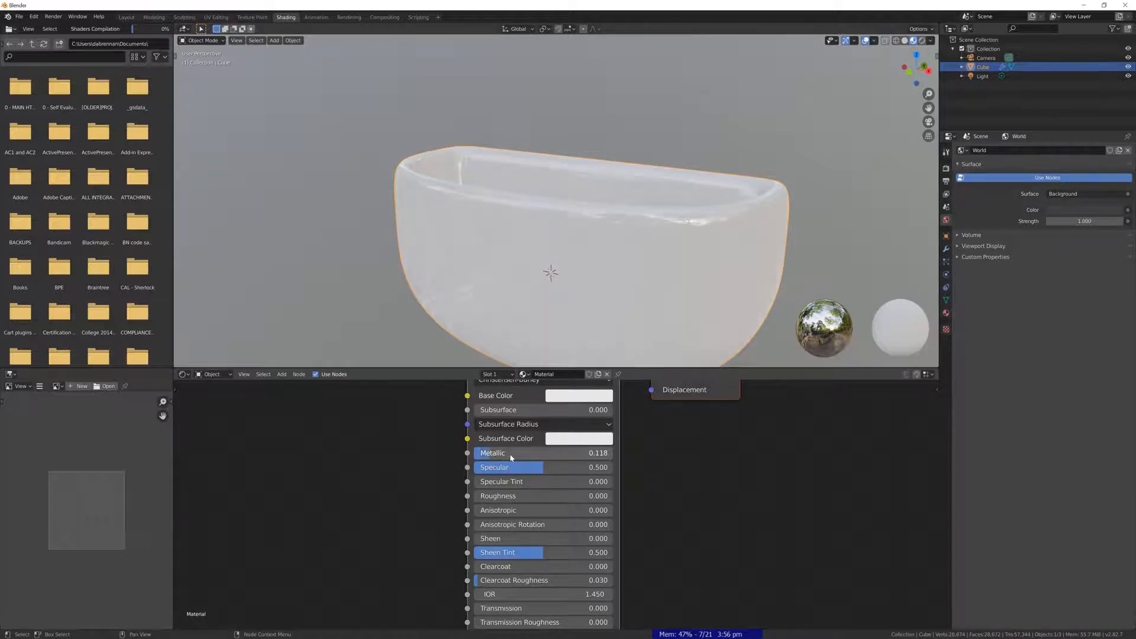
{"action": "left_click_drag", "start_coordinate": [510, 454], "coordinate": [514, 454]}
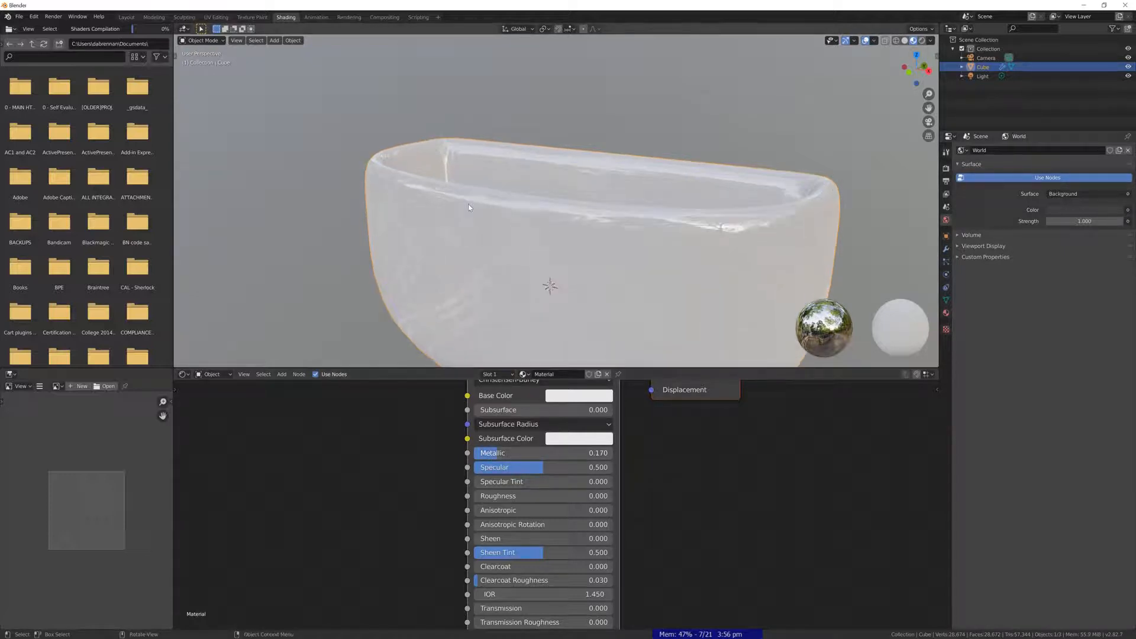
{"action": "middle_click_drag", "start_coordinate": [468, 204], "coordinate": [531, 237]}
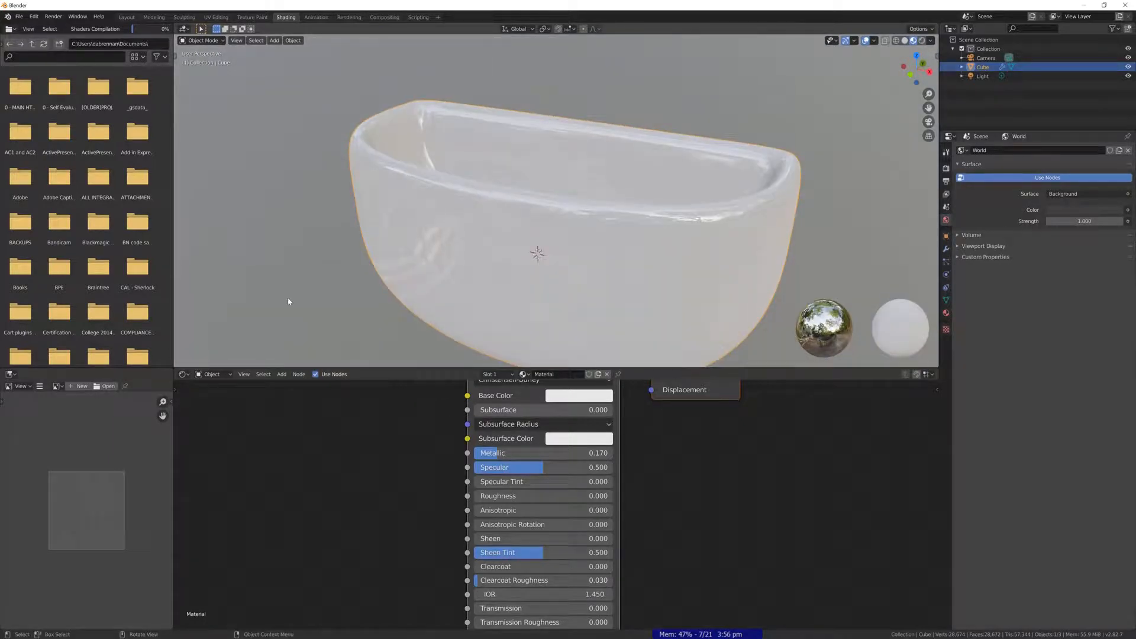
{"action": "scroll", "coordinate": [501, 218], "scroll_direction": "down", "scroll_amount": 2}
{"action": "middle_click_drag", "start_coordinate": [503, 216], "coordinate": [600, 234]}
{"action": "scroll", "coordinate": [605, 251], "scroll_direction": "up", "scroll_amount": 3}
Add an Emission shader node to the tub's material and place it above the Principled BSDF node.
{"action": "scroll", "coordinate": [388, 438], "scroll_direction": "down", "scroll_amount": 4}
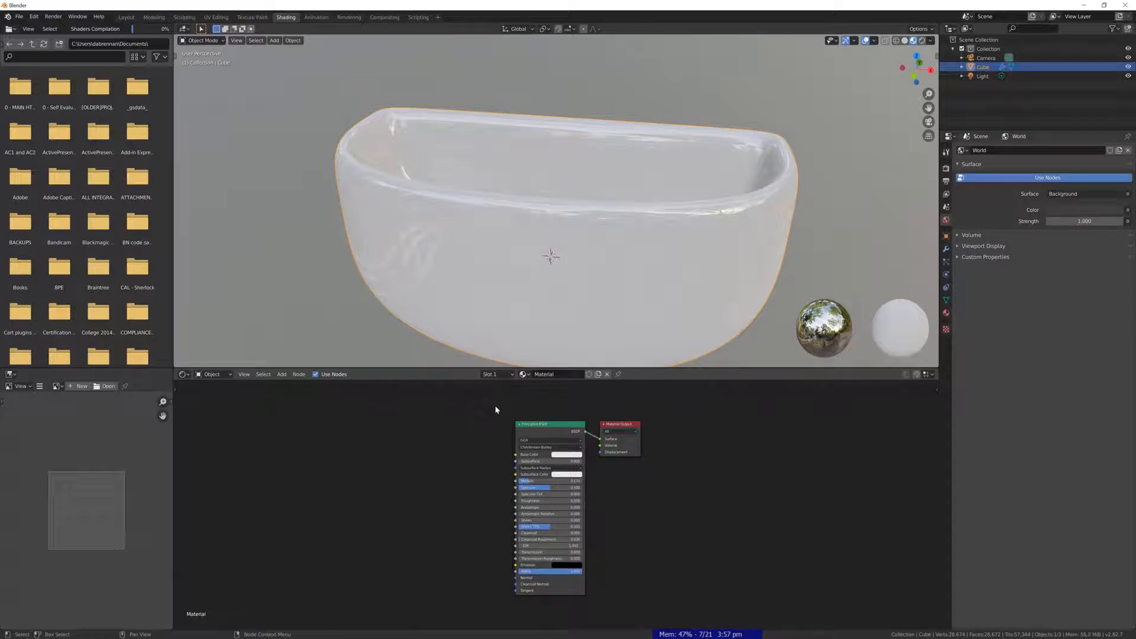
{"action": "key", "text": "shift+a"}
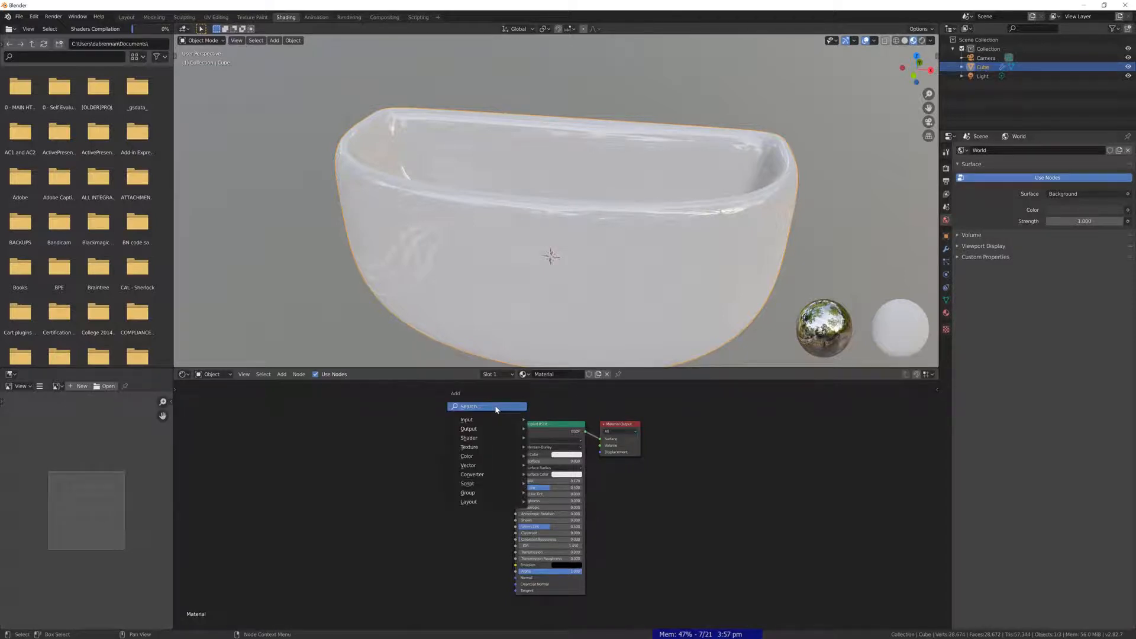
{"action": "left_click", "coordinate": [496, 407]}
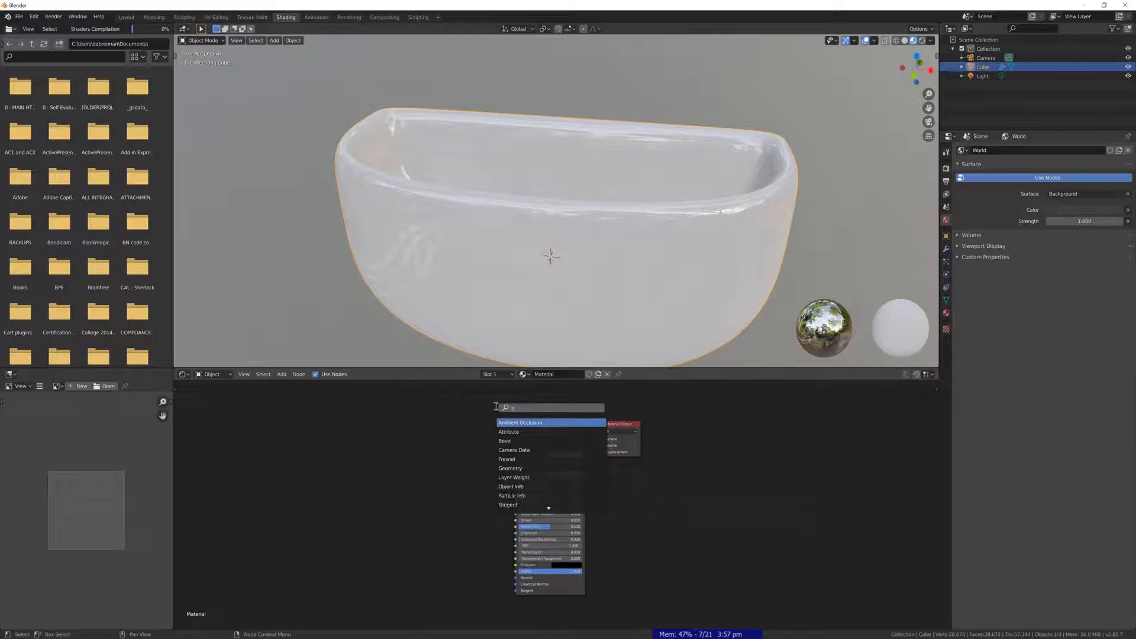
{"action": "type", "text": "emiss"}
{"action": "key", "text": "Return"}
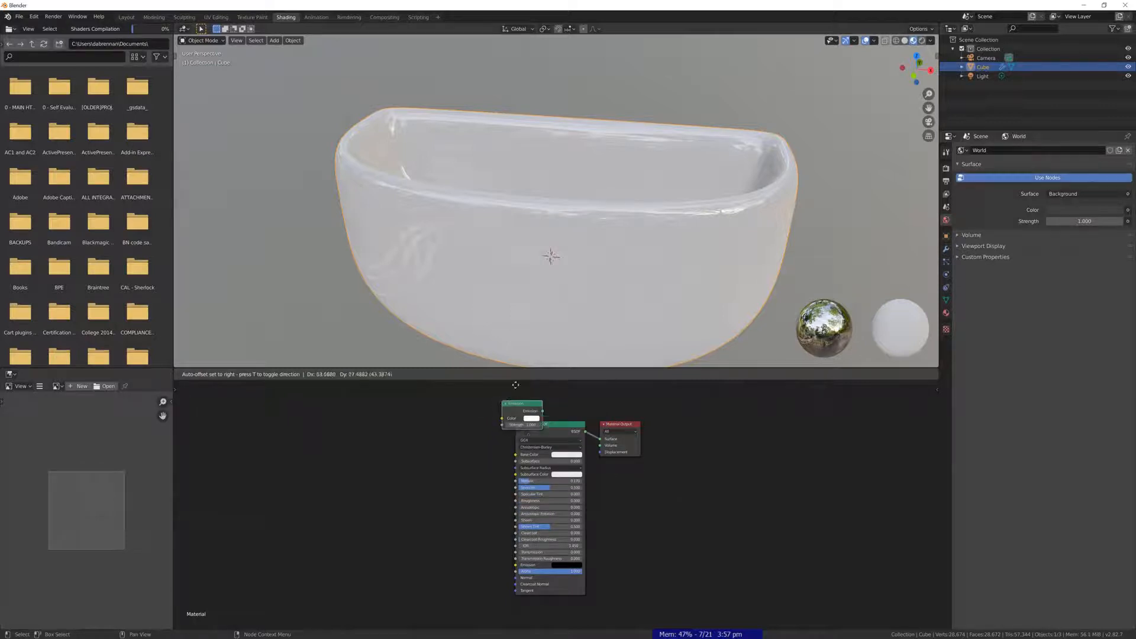
{"action": "left_click", "coordinate": [535, 616]}
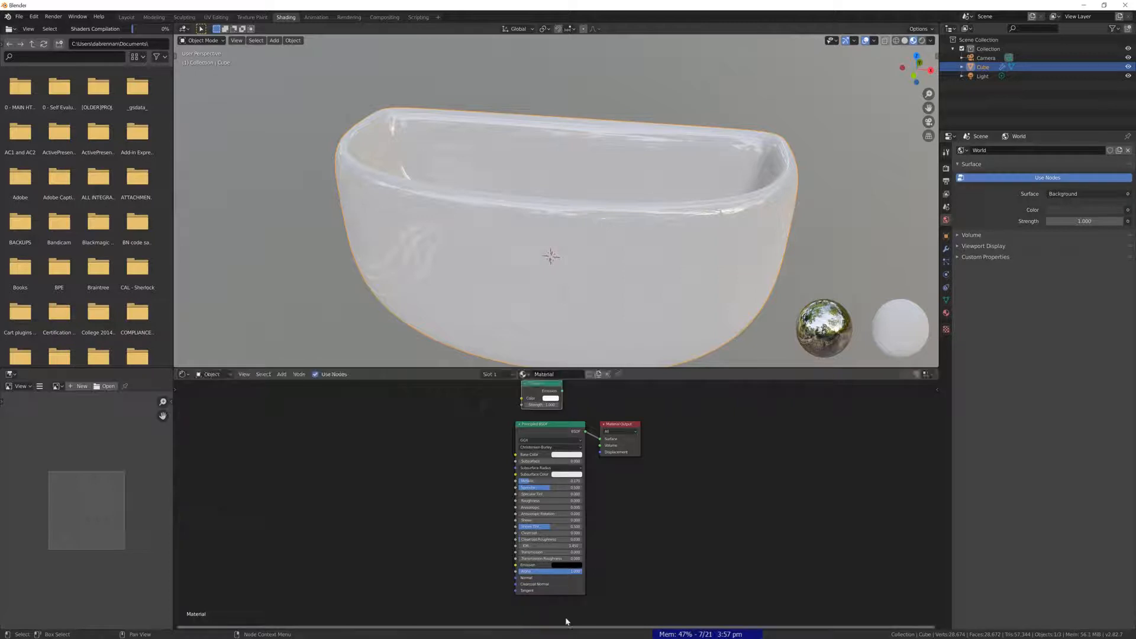
{"action": "middle_click_drag", "start_coordinate": [582, 408], "coordinate": [580, 470]}
{"action": "scroll", "coordinate": [569, 463], "scroll_direction": "up", "scroll_amount": 2}
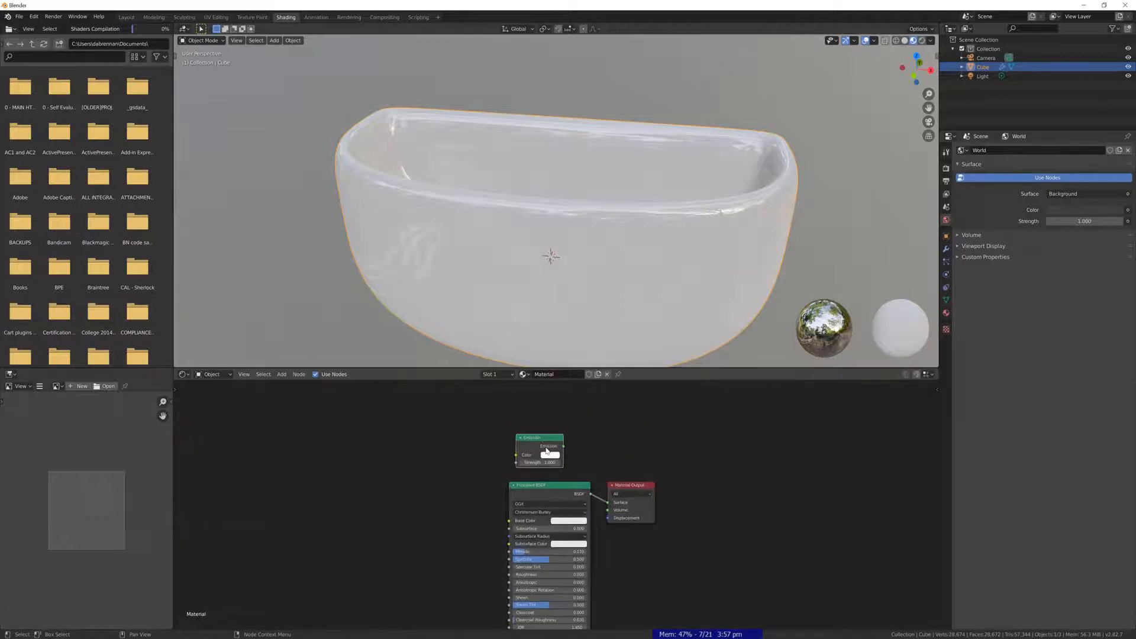
{"action": "left_click_drag", "start_coordinate": [547, 438], "coordinate": [541, 430]}
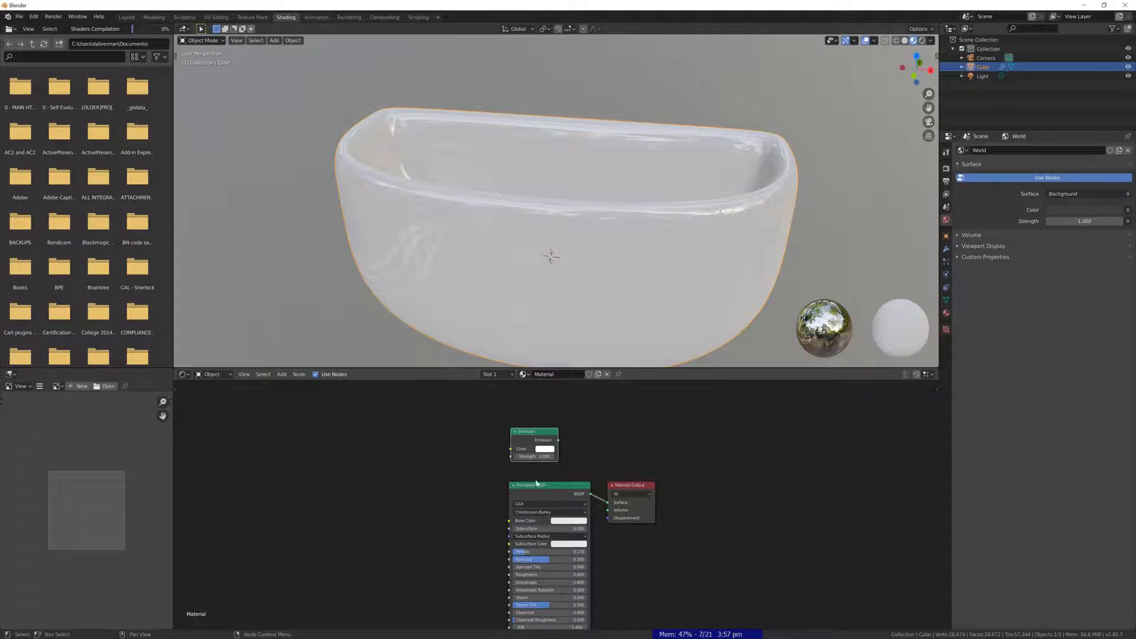
Add a Mix Shader node that combines the Emission and Principled BSDF nodes and feeds the Material Output's Surface.
{"action": "left_click", "coordinate": [628, 431]}
{"action": "key", "text": "shift+a"}
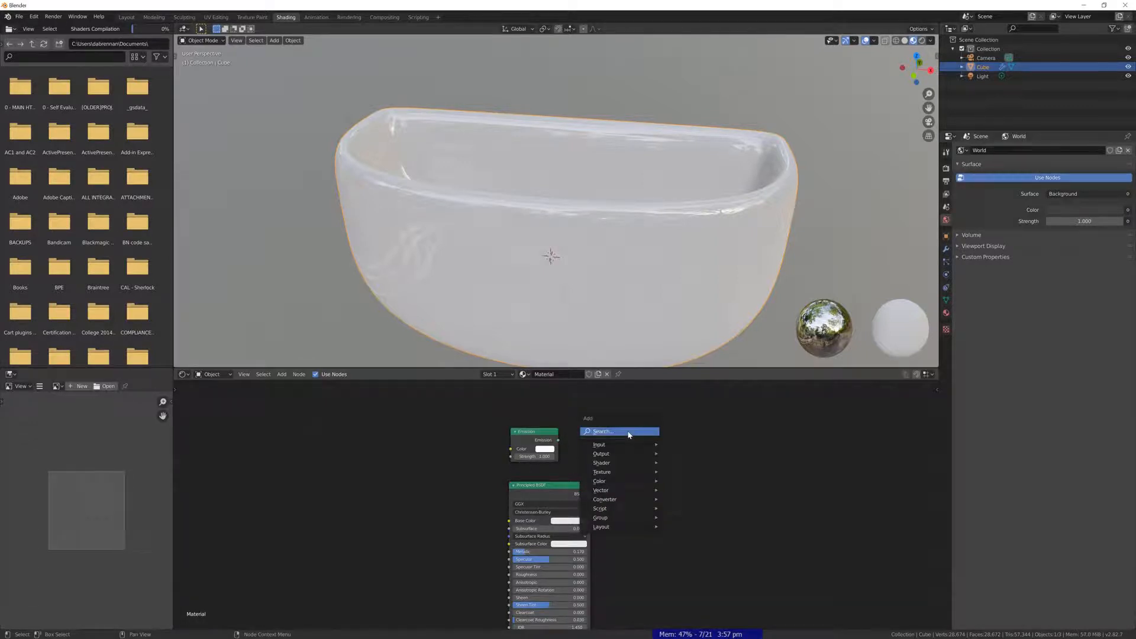
{"action": "left_click", "coordinate": [628, 433]}
{"action": "type", "text": "mix sha"}
{"action": "key", "text": "Return"}
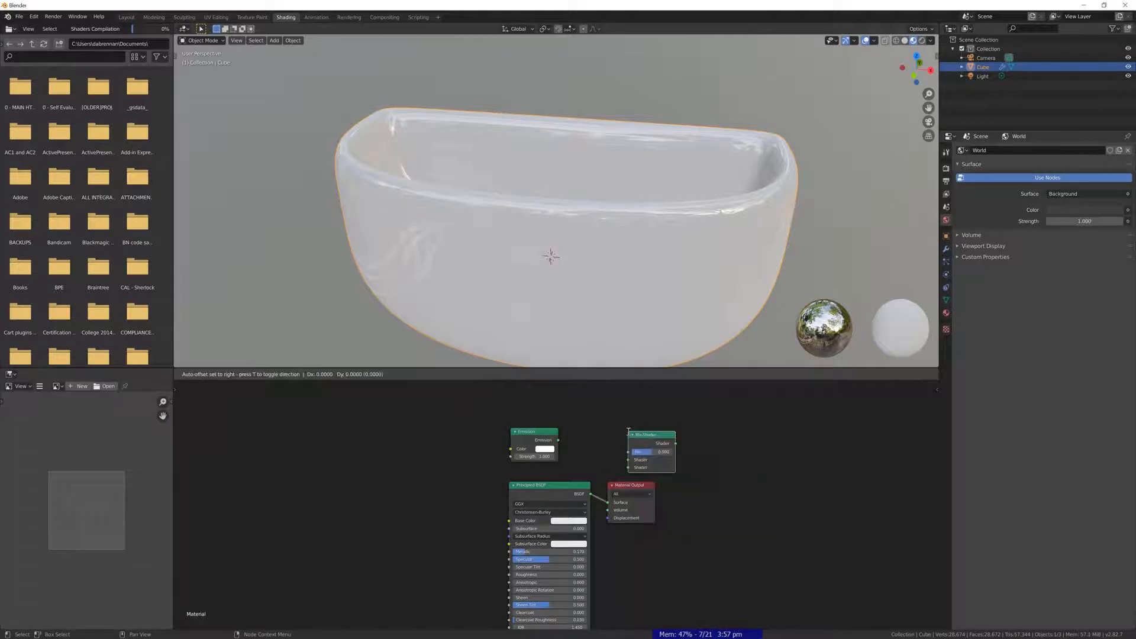
{"action": "left_click", "coordinate": [615, 420]}
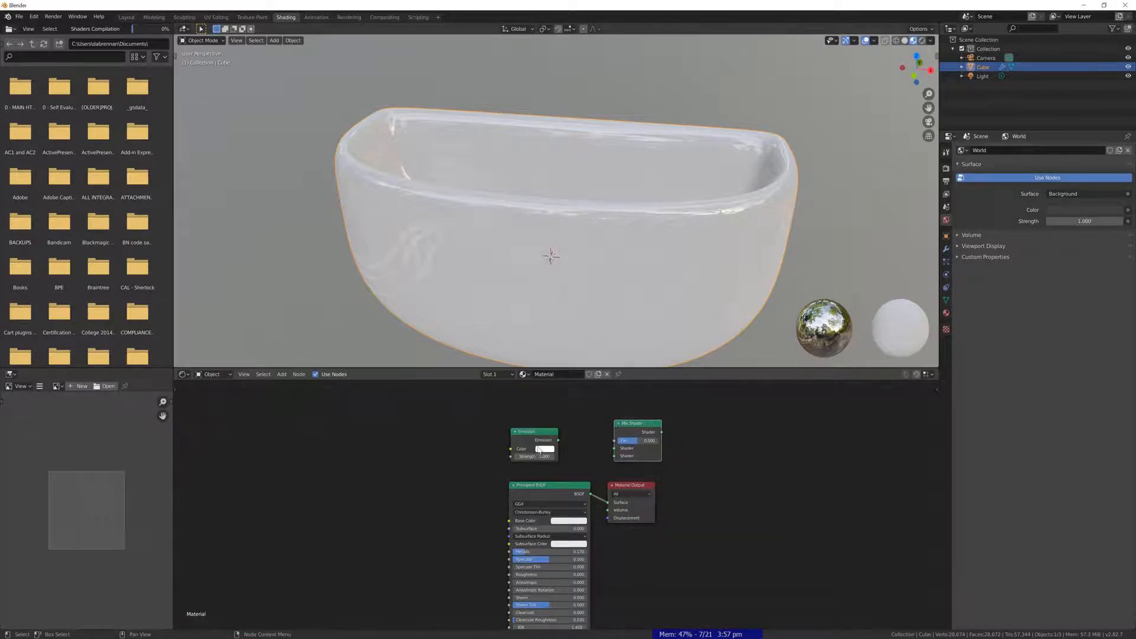
{"action": "left_click_drag", "start_coordinate": [559, 441], "coordinate": [615, 453]}
{"action": "left_click_drag", "start_coordinate": [590, 493], "coordinate": [701, 440]}
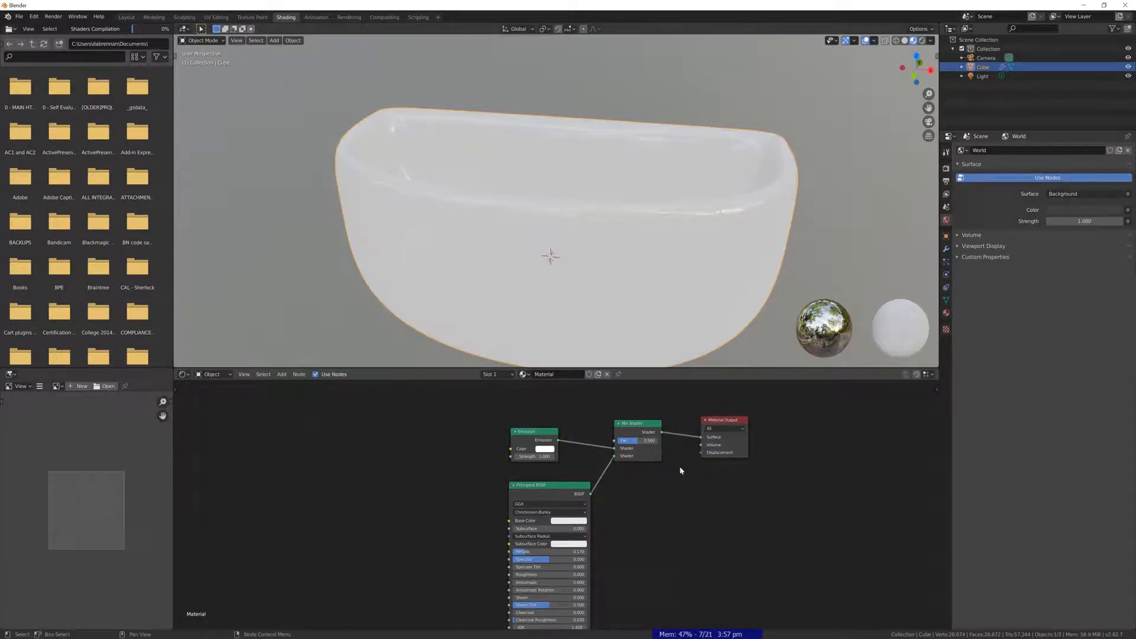
Set the Emission node's color to bright green and its Strength to 25.
{"action": "left_click", "coordinate": [548, 449]}
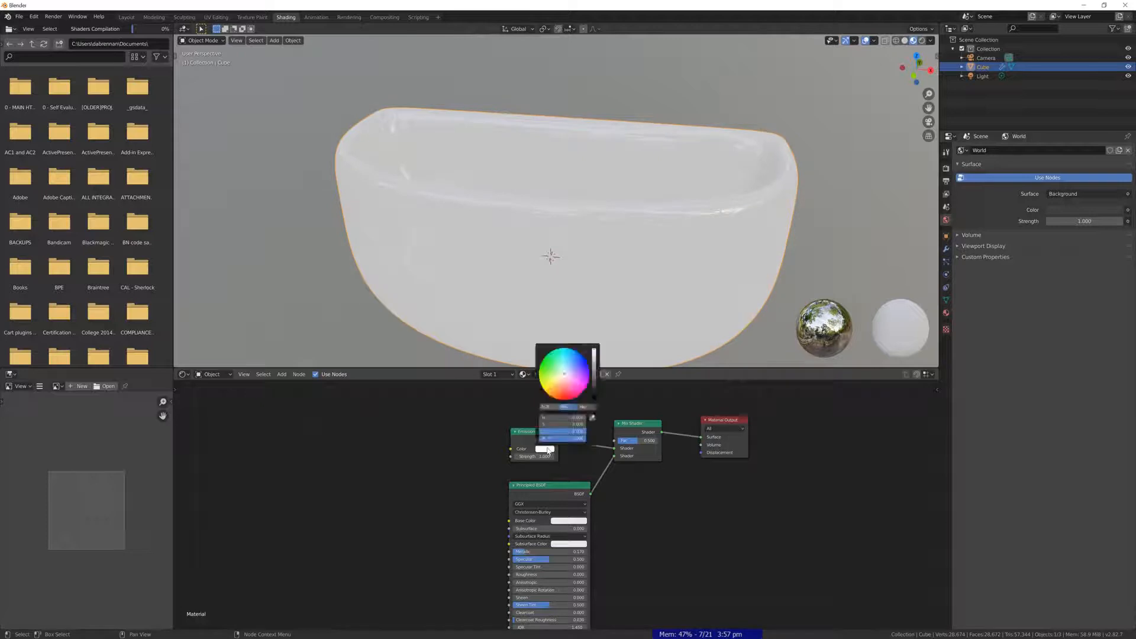
{"action": "left_click", "coordinate": [541, 368]}
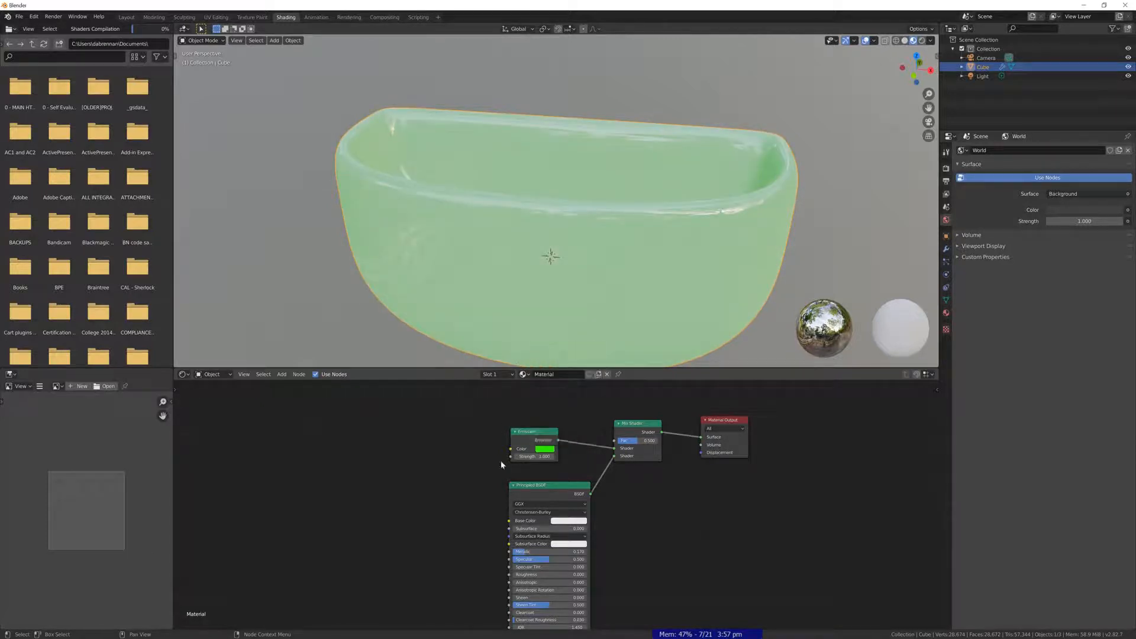
{"action": "left_click_drag", "start_coordinate": [534, 458], "coordinate": [550, 456]}
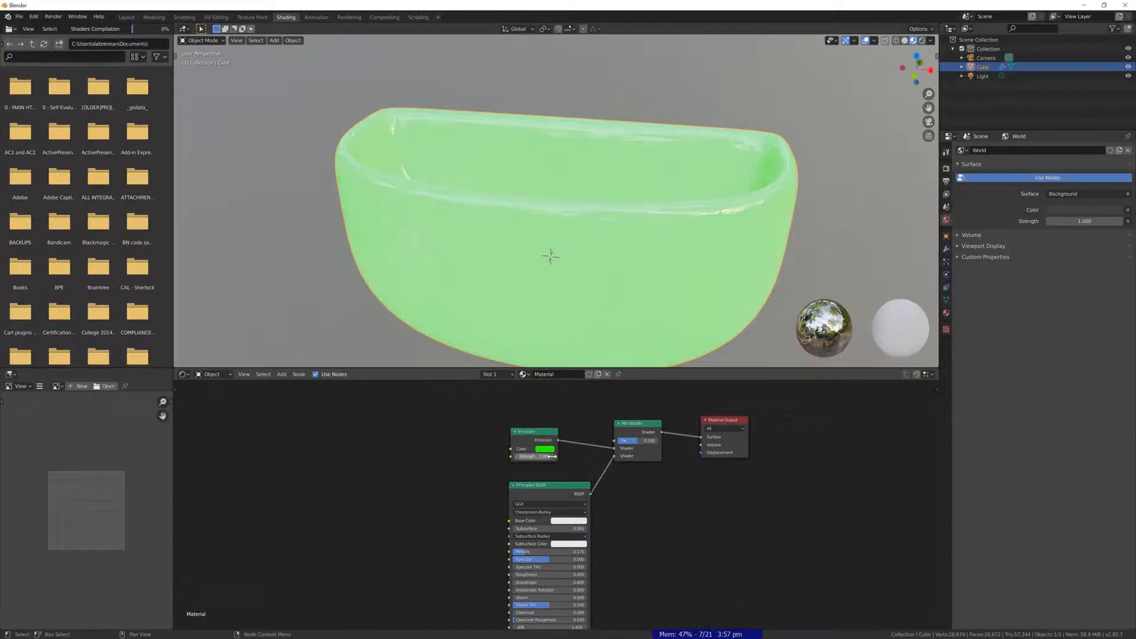
{"action": "left_click", "coordinate": [534, 457]}
{"action": "type", "text": "5.5"}
{"action": "key", "text": "Return"}
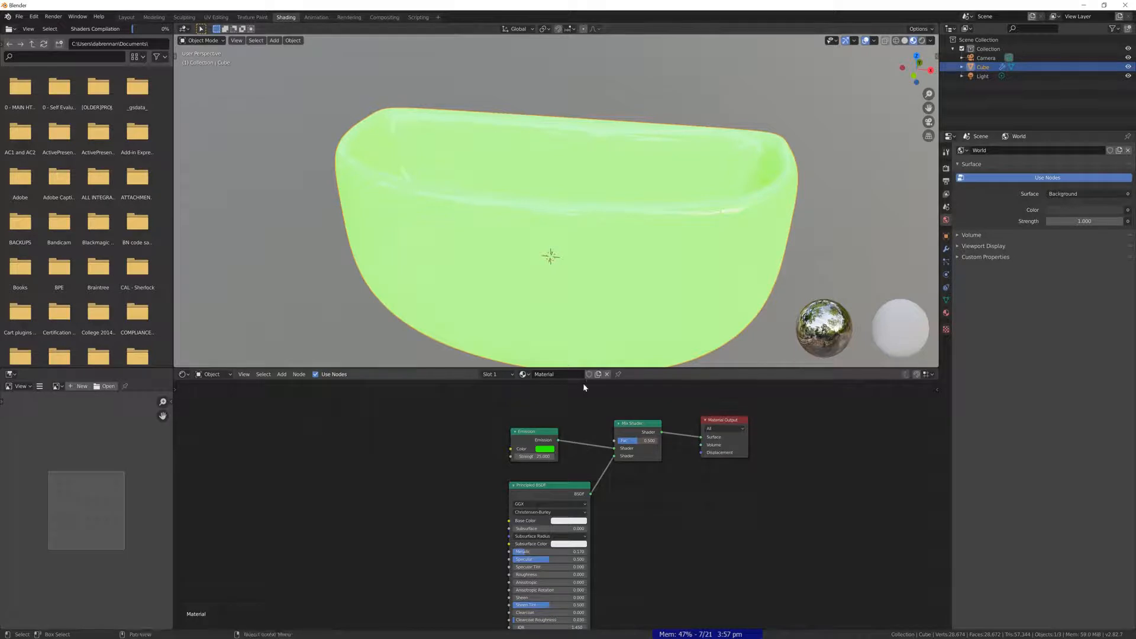
{"action": "left_click_drag", "start_coordinate": [533, 436], "coordinate": [530, 433]}
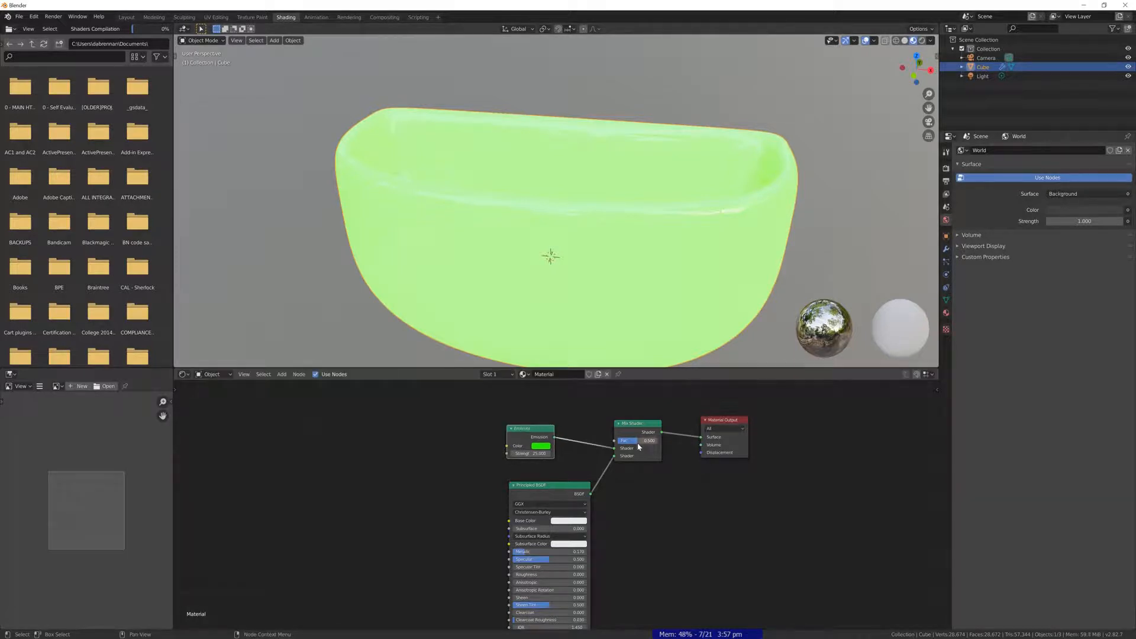
Try the Mix Shader's Fac at 0 and at 1, and move the Emission node farther from the Mix Shader.
{"action": "left_click_drag", "start_coordinate": [634, 444], "coordinate": [618, 443]}
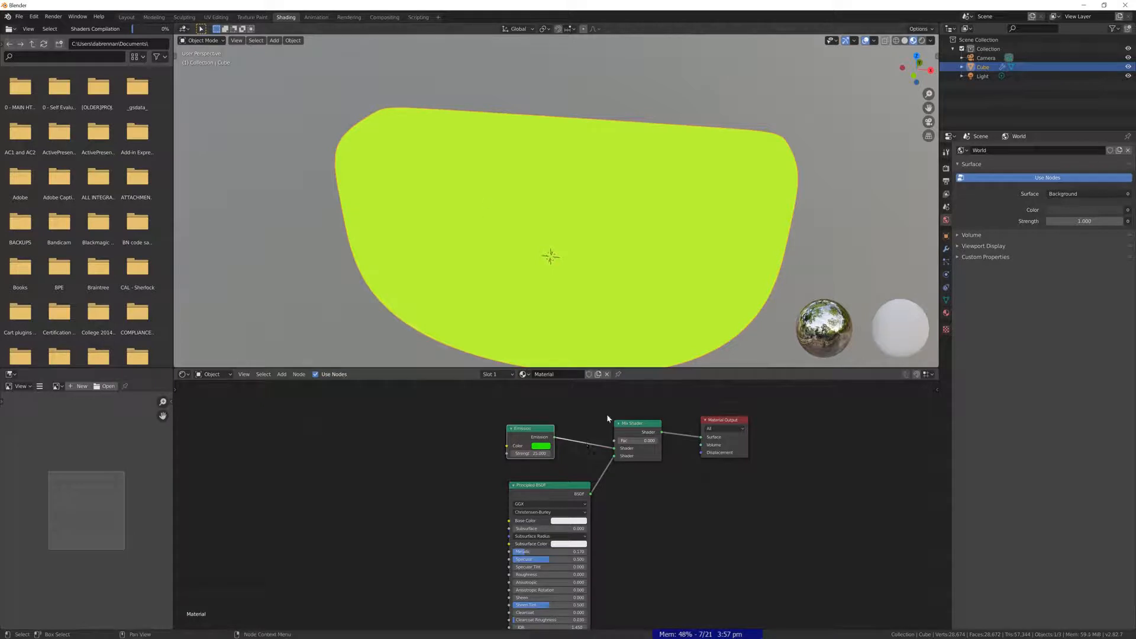
{"action": "left_click_drag", "start_coordinate": [619, 440], "coordinate": [677, 442]}
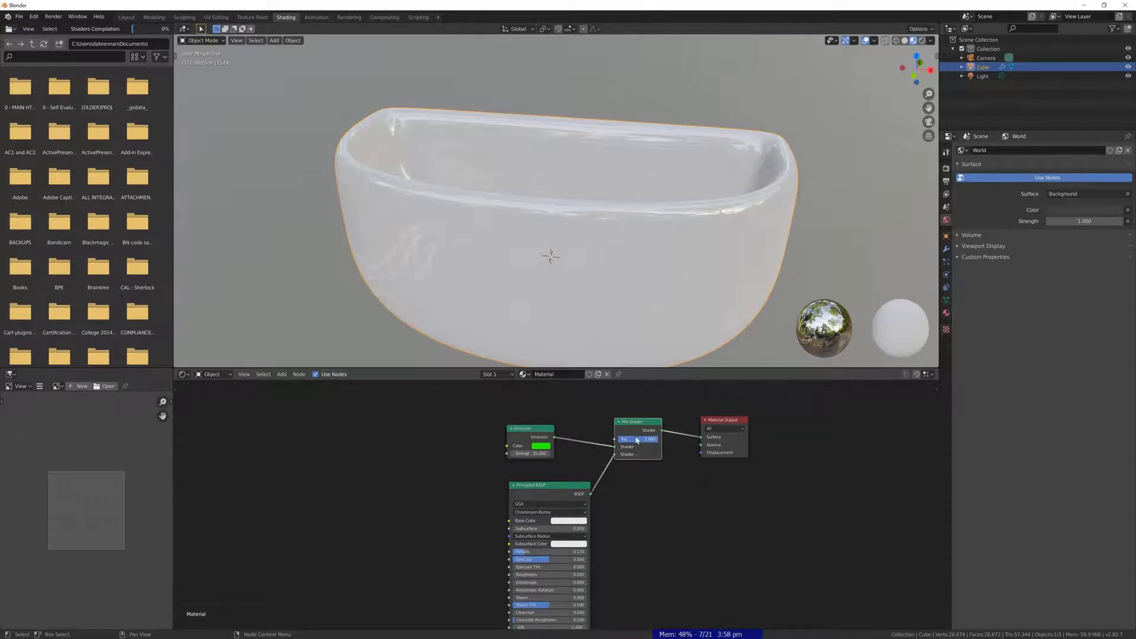
{"action": "left_click_drag", "start_coordinate": [537, 430], "coordinate": [449, 431]}
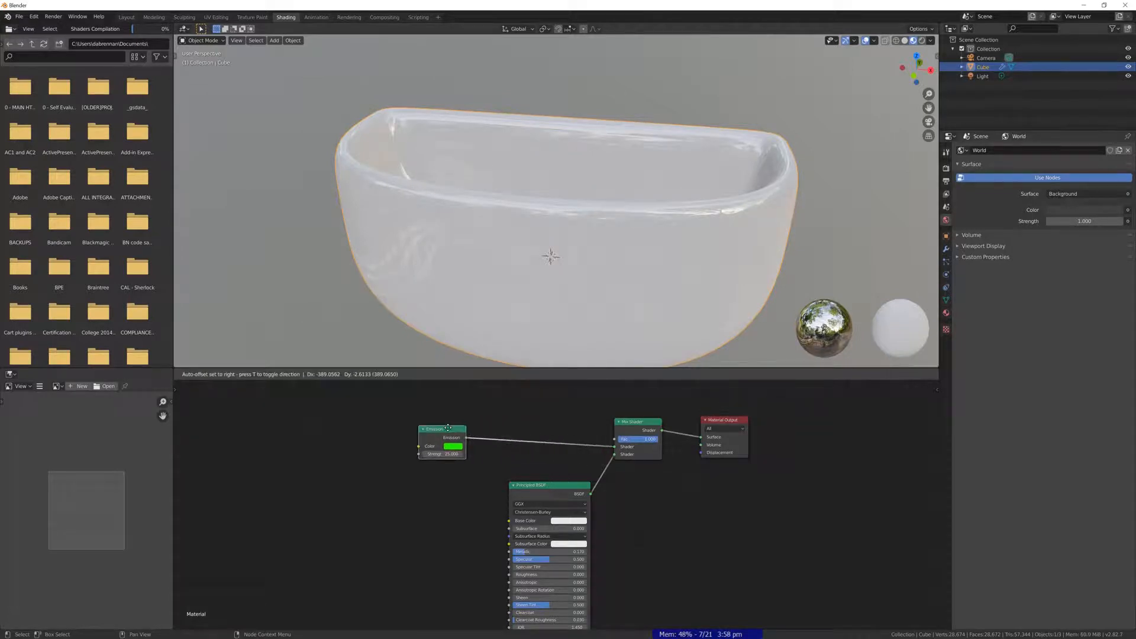
Add a Noise Texture node at the far left of the node graph and move the Emission node close to the Mix Shader.
{"action": "key", "text": "shift+a"}
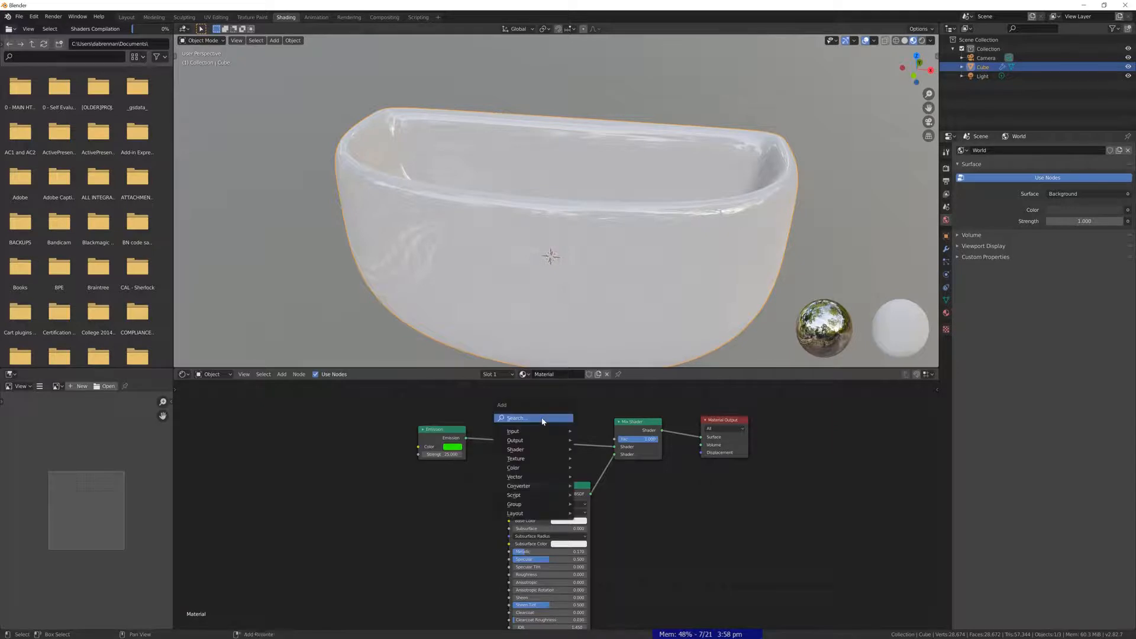
{"action": "left_click", "coordinate": [542, 419]}
{"action": "type", "text": "noise"}
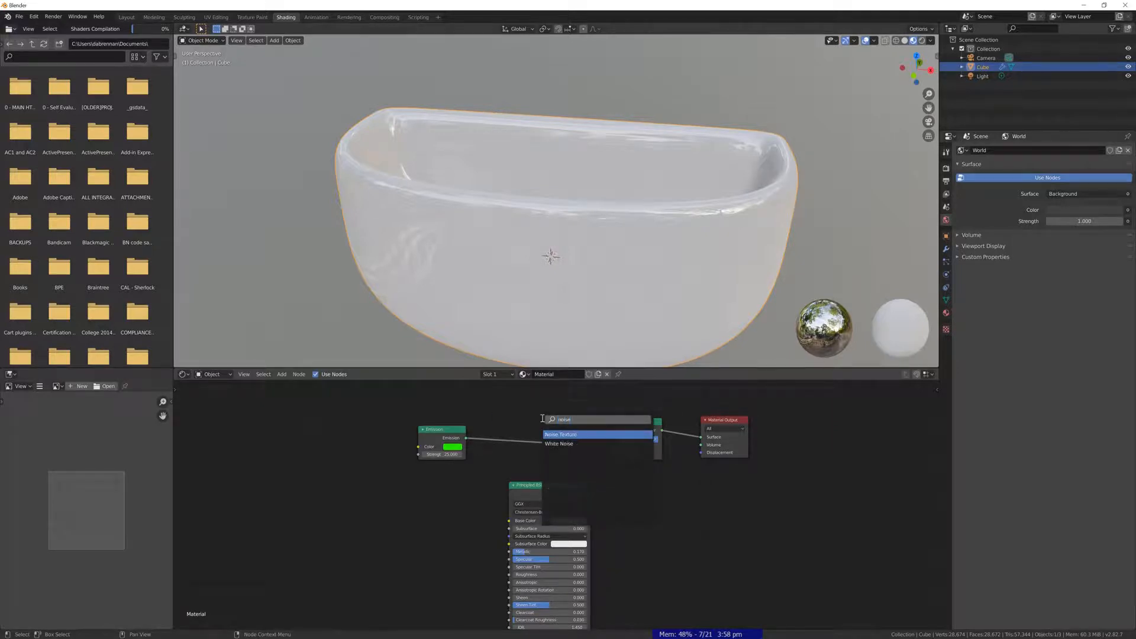
{"action": "key", "text": "Return"}
{"action": "left_click", "coordinate": [251, 400]}
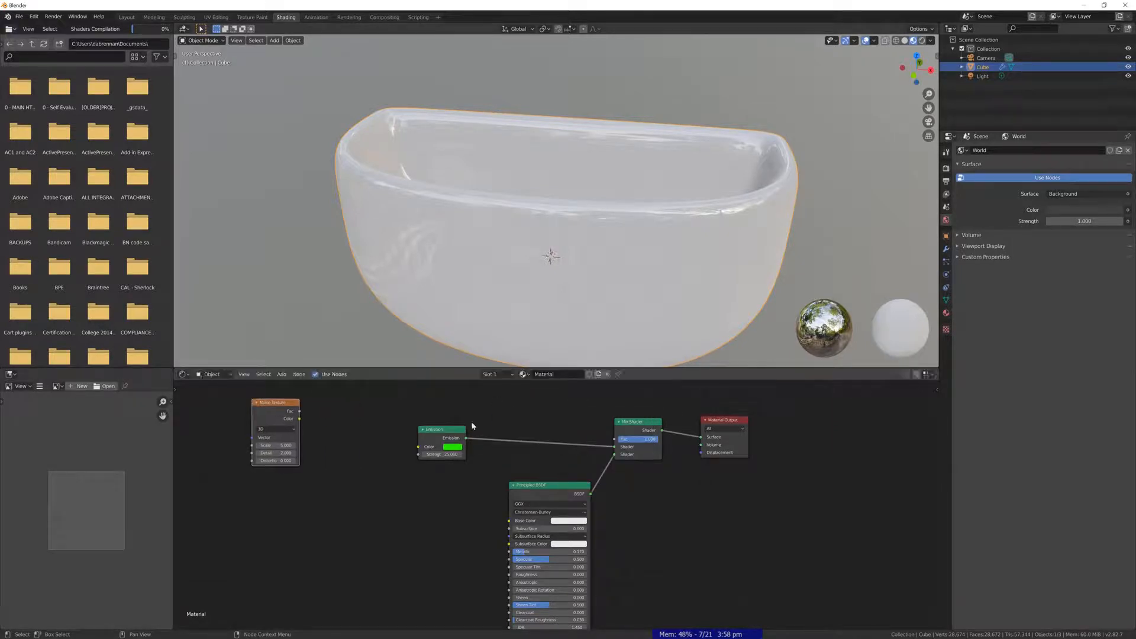
{"action": "left_click_drag", "start_coordinate": [452, 430], "coordinate": [559, 444]}
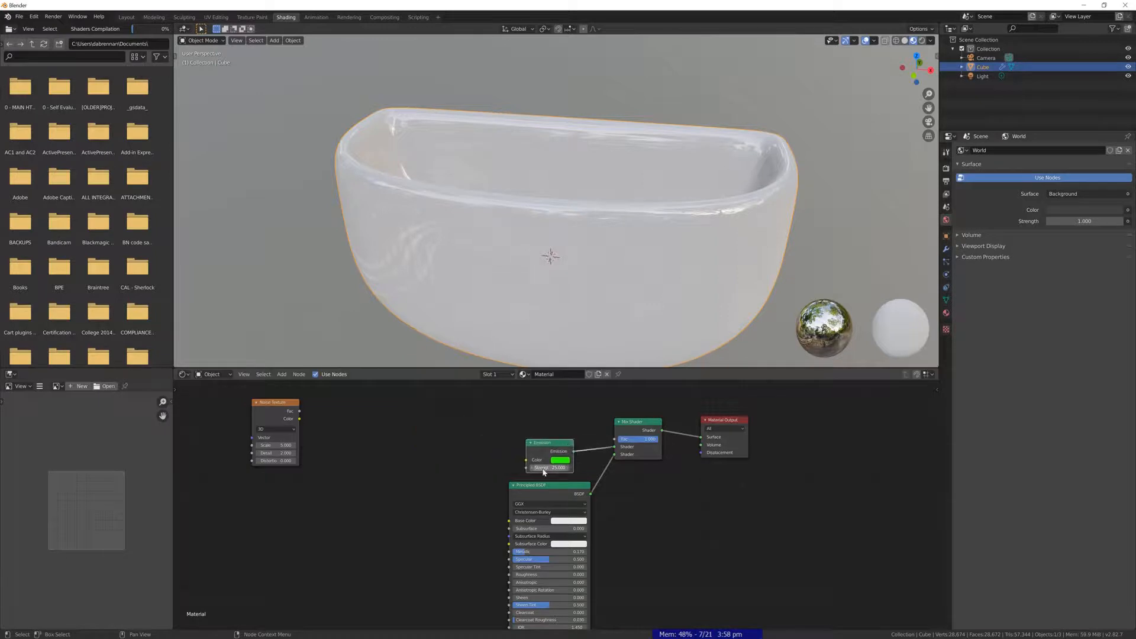
Add a ColorRamp node between the Noise Texture and Emission nodes.
{"action": "key", "text": "shift+a"}
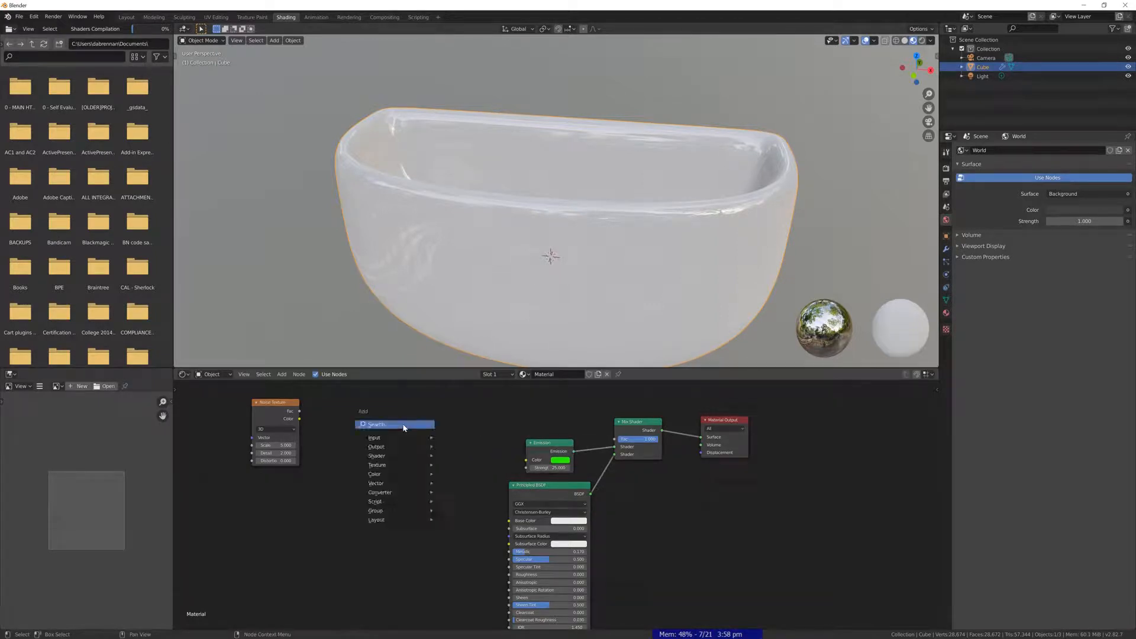
{"action": "left_click", "coordinate": [404, 424]}
{"action": "type", "text": "color"}
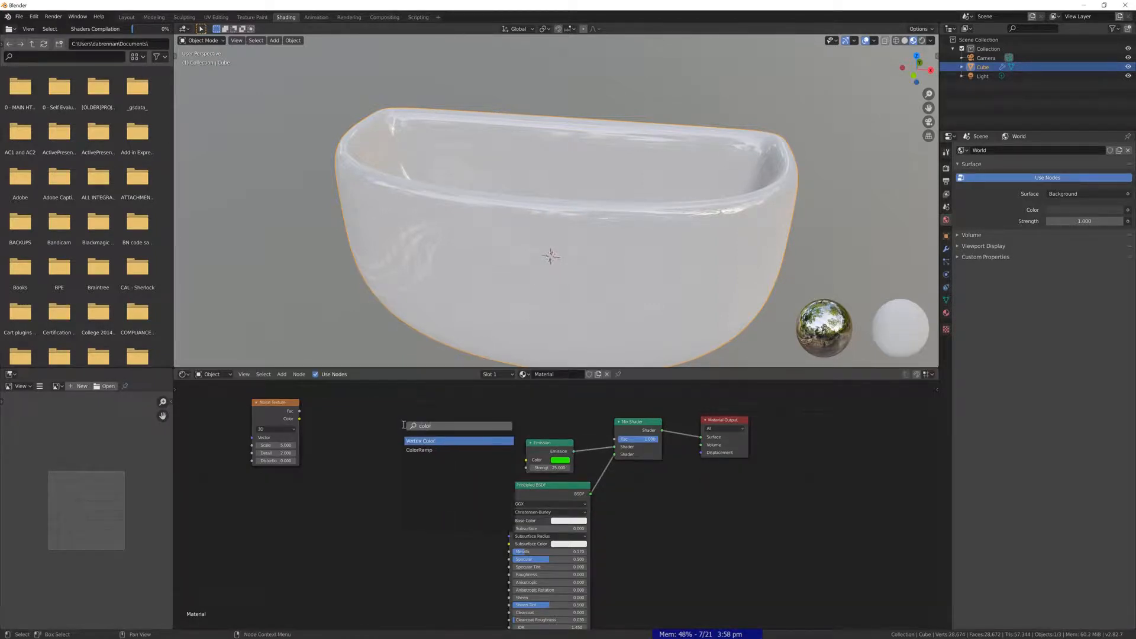
{"action": "key", "text": "Down"}
{"action": "key", "text": "Return"}
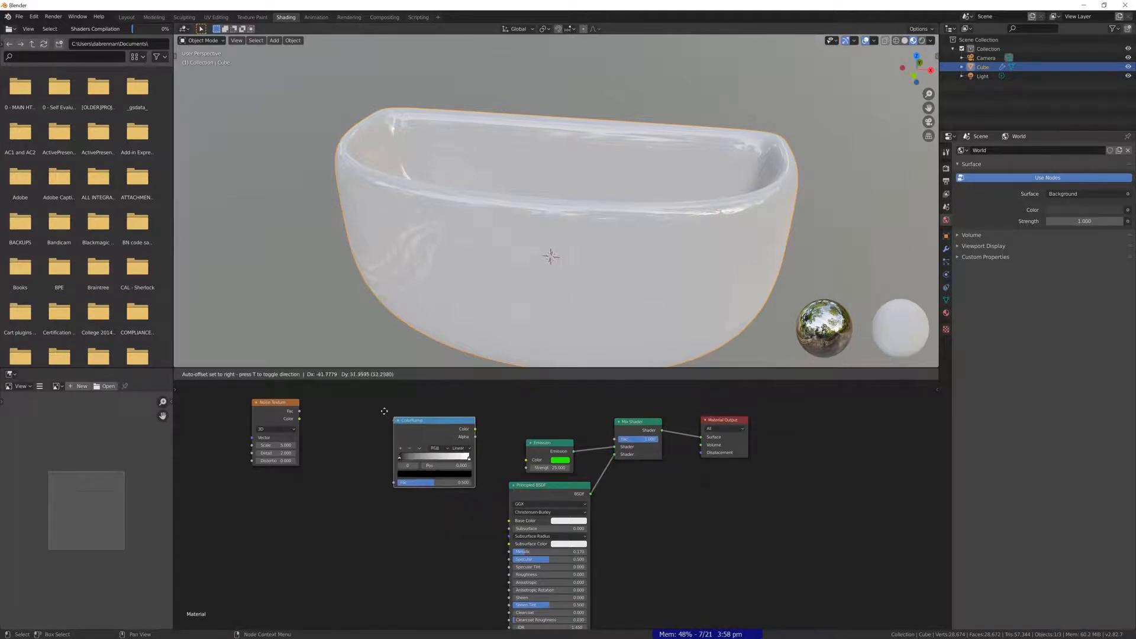
{"action": "left_click", "coordinate": [366, 403]}
Link the Noise Texture's Fac through the ColorRamp into the Mix Shader's Fac, and bring the ramp's black and white stops together near the middle.
{"action": "left_click_drag", "start_coordinate": [300, 411], "coordinate": [366, 468]}
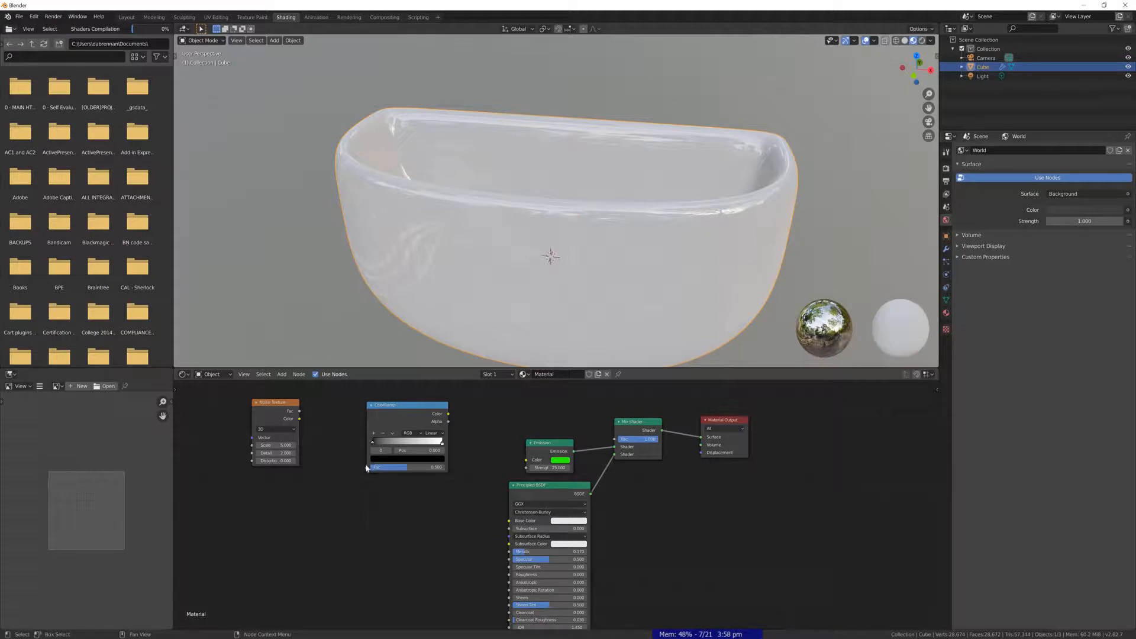
{"action": "left_click_drag", "start_coordinate": [299, 411], "coordinate": [366, 466]}
{"action": "left_click_drag", "start_coordinate": [448, 413], "coordinate": [616, 441]}
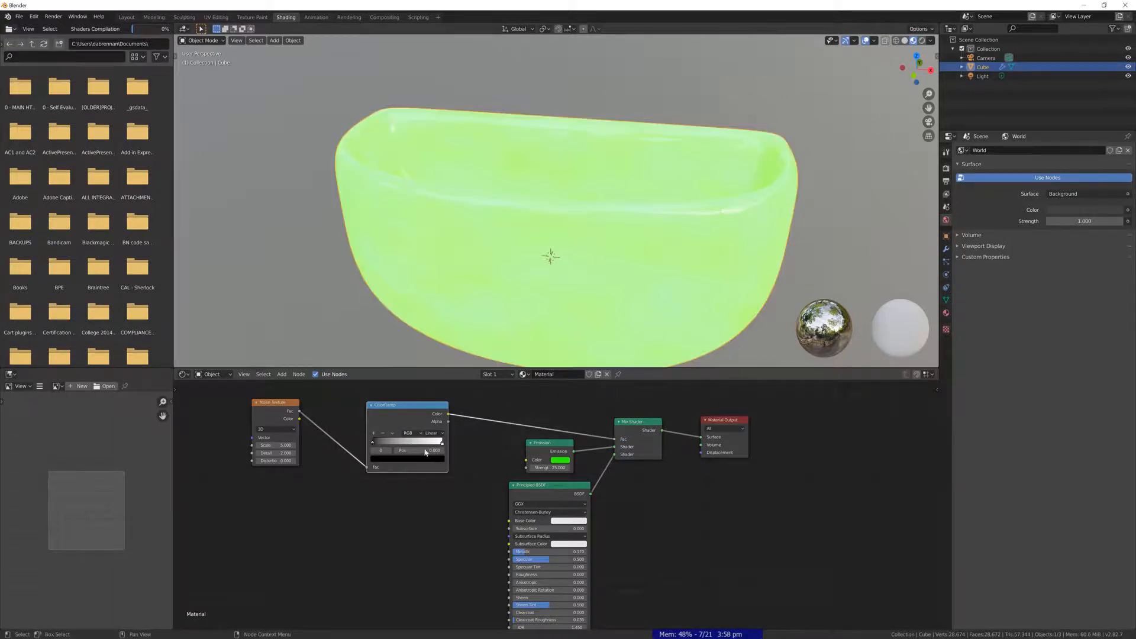
{"action": "left_click_drag", "start_coordinate": [440, 444], "coordinate": [411, 447]}
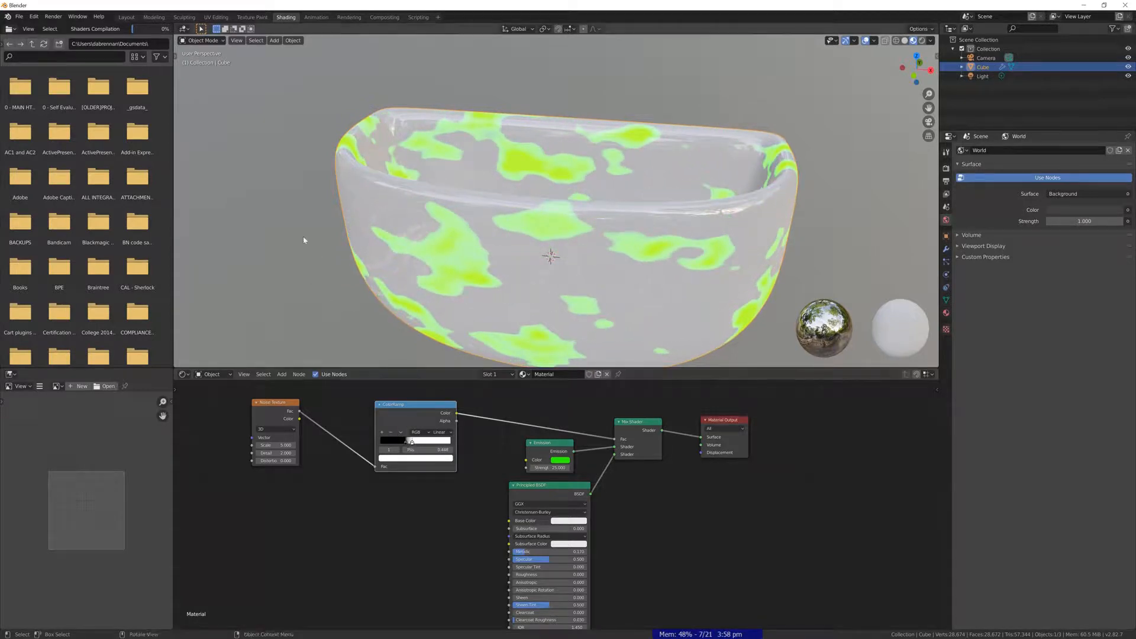
Set the Noise Texture's Scale to 16.5 and its Detail to 16.
{"action": "middle_click_drag", "start_coordinate": [304, 240], "coordinate": [472, 216]}
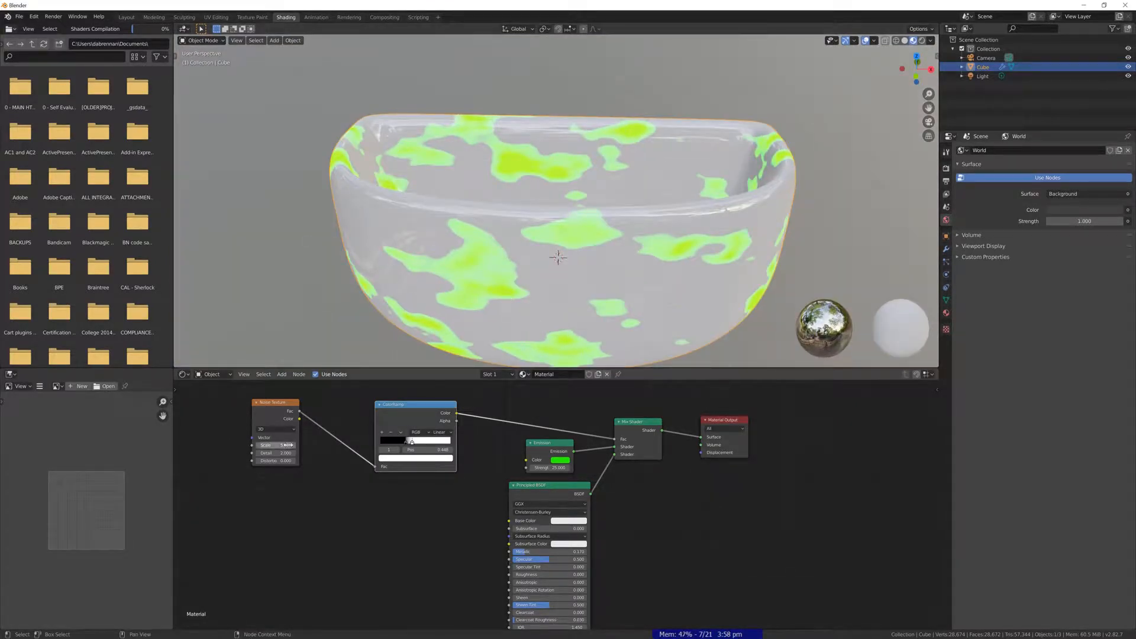
{"action": "left_click_drag", "start_coordinate": [277, 446], "coordinate": [328, 446]}
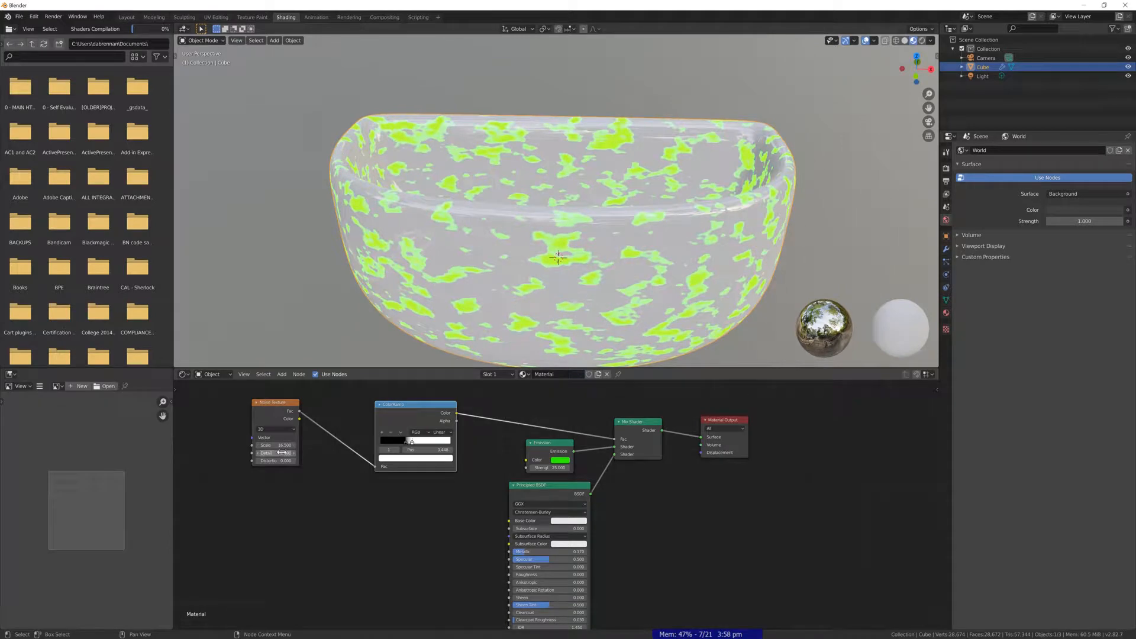
{"action": "left_click_drag", "start_coordinate": [335, 450], "coordinate": [353, 450]}
Try a higher Distortion on the Noise Texture, and reset it to 0.
{"action": "left_click_drag", "start_coordinate": [284, 460], "coordinate": [300, 464]}
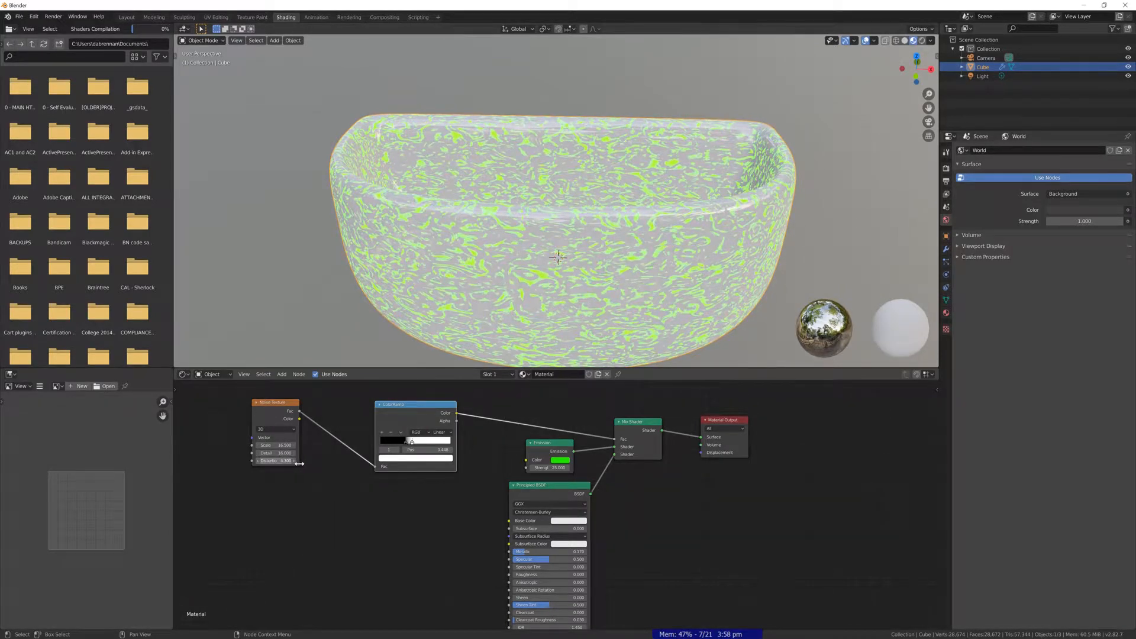
{"action": "left_click", "coordinate": [283, 459]}
{"action": "type", "text": "0"}
{"action": "key", "text": "Return"}
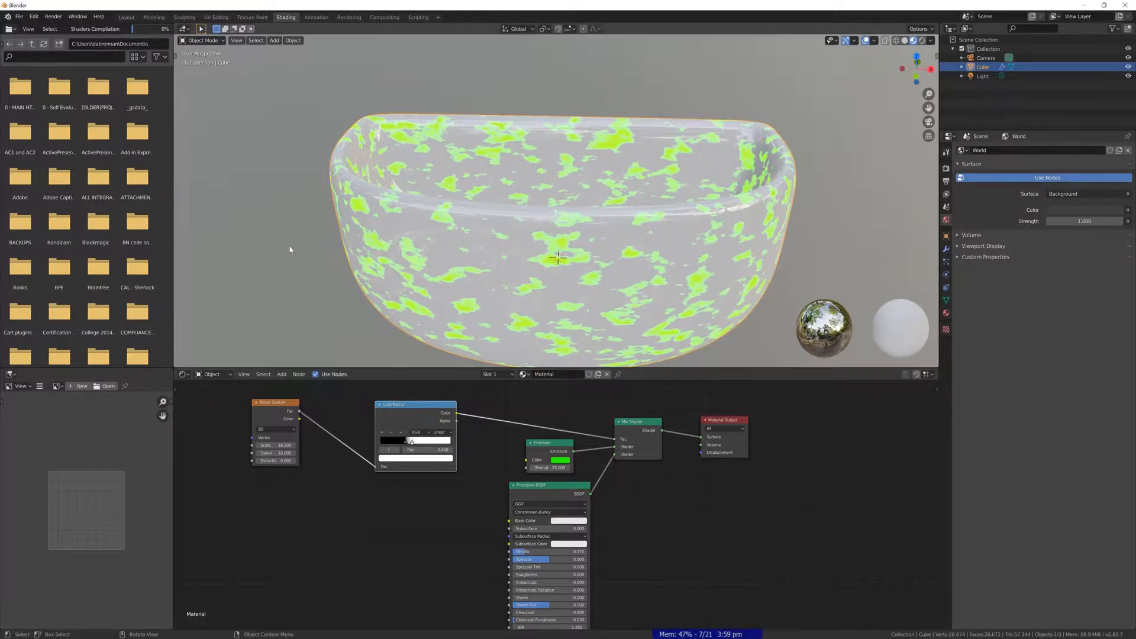
Switch to the Layout workspace and show the tub in Rendered viewport shading, checking it from several sides.
{"action": "middle_click_drag", "start_coordinate": [290, 249], "coordinate": [259, 192]}
{"action": "left_click", "coordinate": [126, 17]}
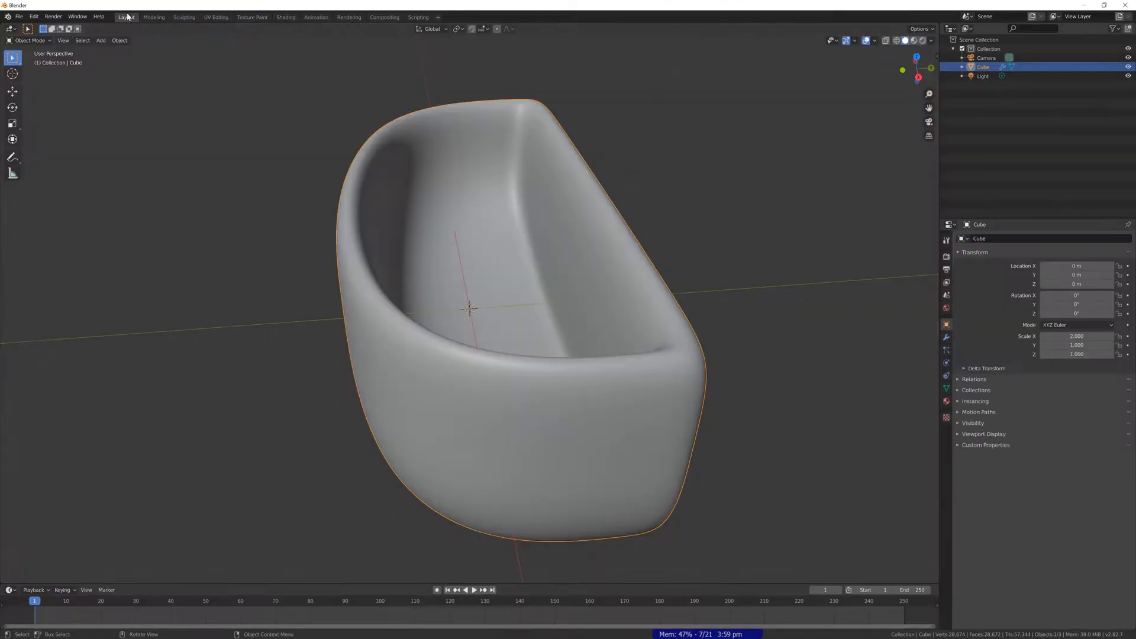
{"action": "scroll", "coordinate": [453, 271], "scroll_direction": "up", "scroll_amount": 2}
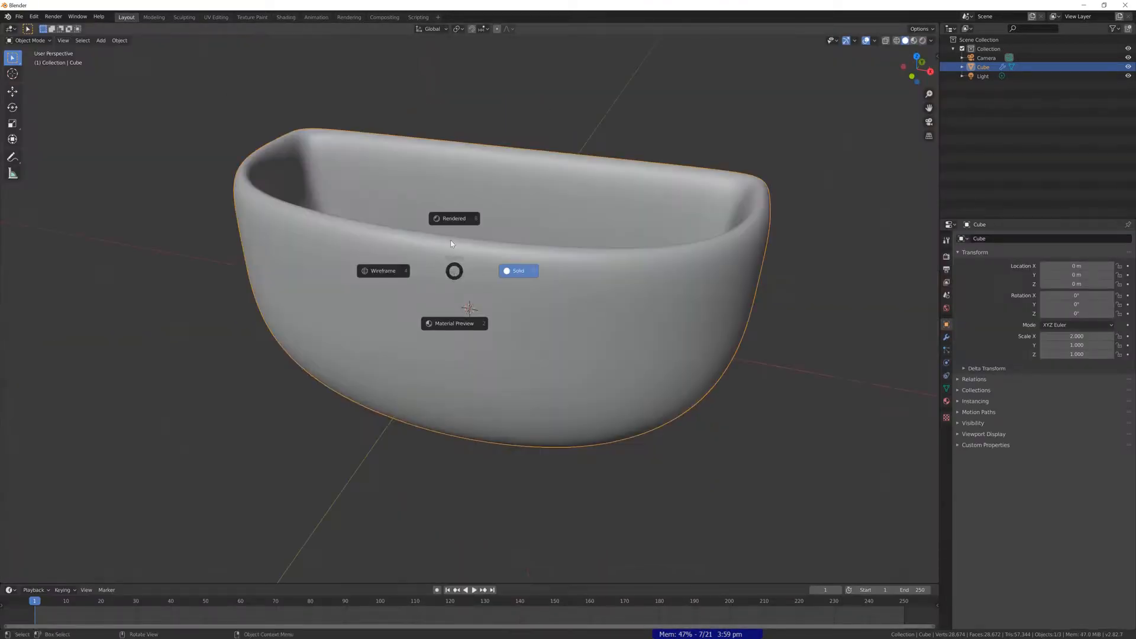
{"action": "left_click", "coordinate": [454, 222]}
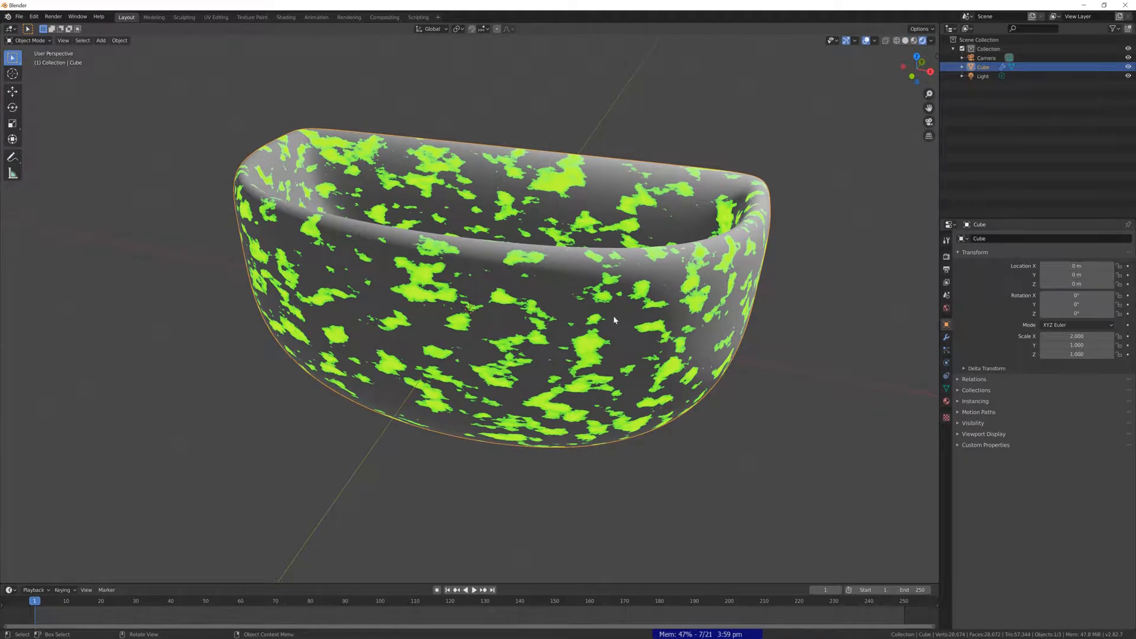
{"action": "middle_click_drag", "start_coordinate": [529, 289], "coordinate": [570, 287]}
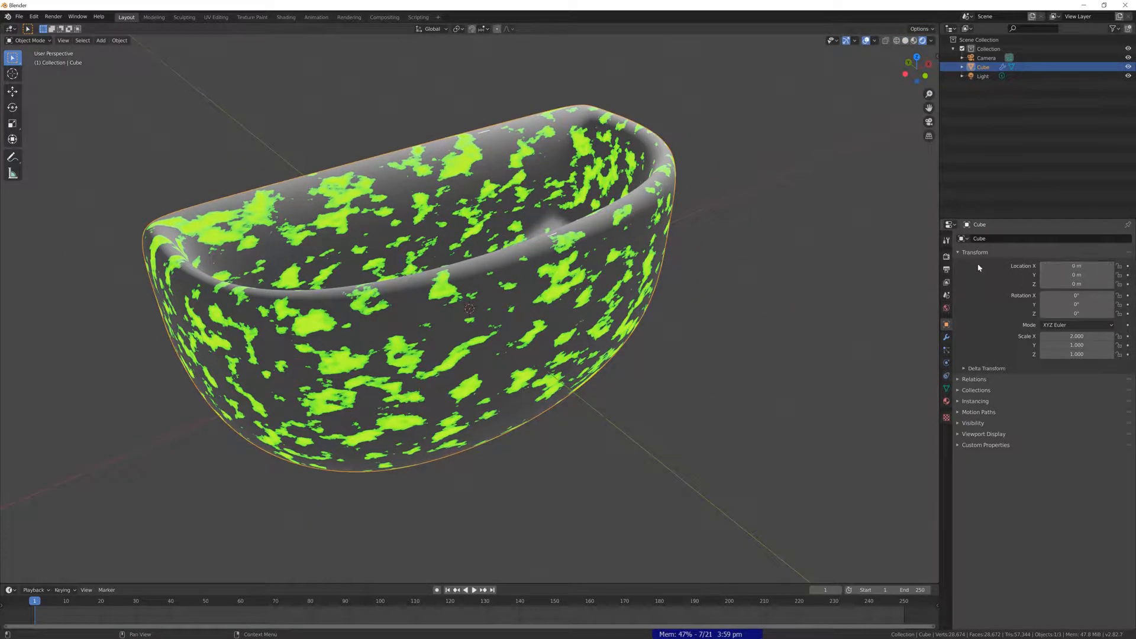
Enable Ambient Occlusion, Bloom and Screen Space Reflections with Refraction in the Eevee render settings, and inspect the glowing tub from several angles.
{"action": "left_click", "coordinate": [946, 258]}
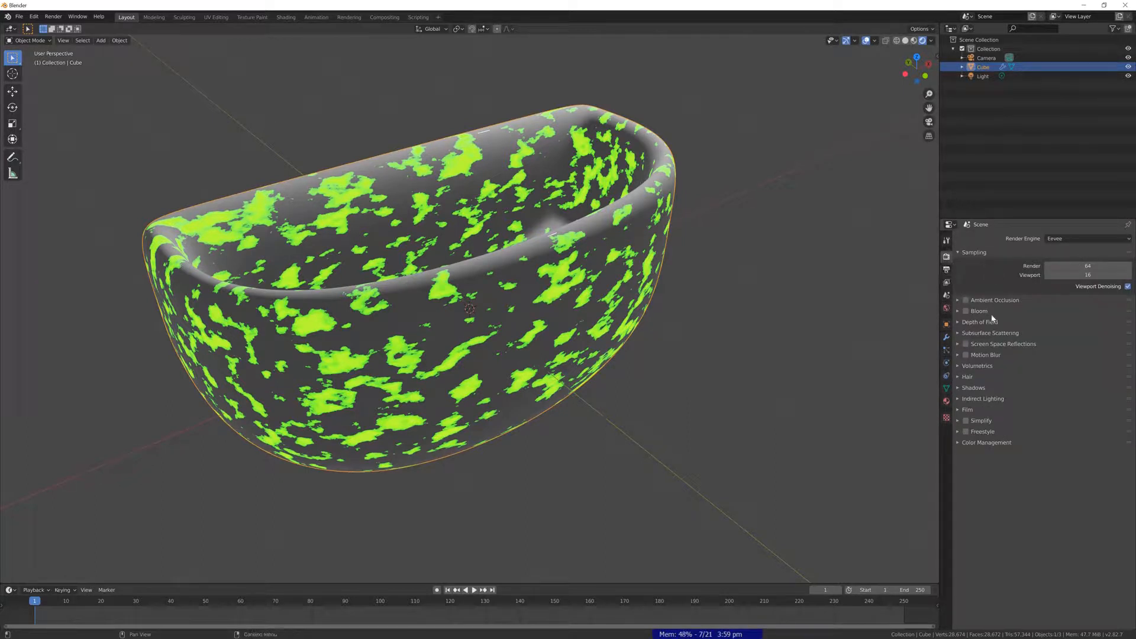
{"action": "left_click", "coordinate": [966, 311]}
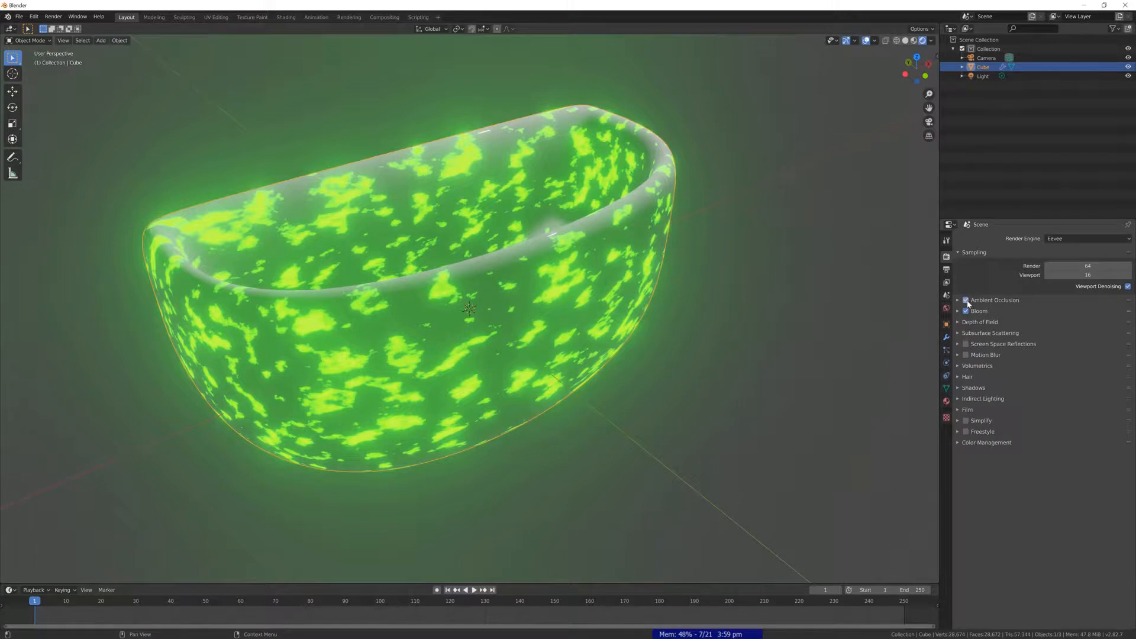
{"action": "left_click", "coordinate": [958, 344]}
{"action": "left_click", "coordinate": [966, 345]}
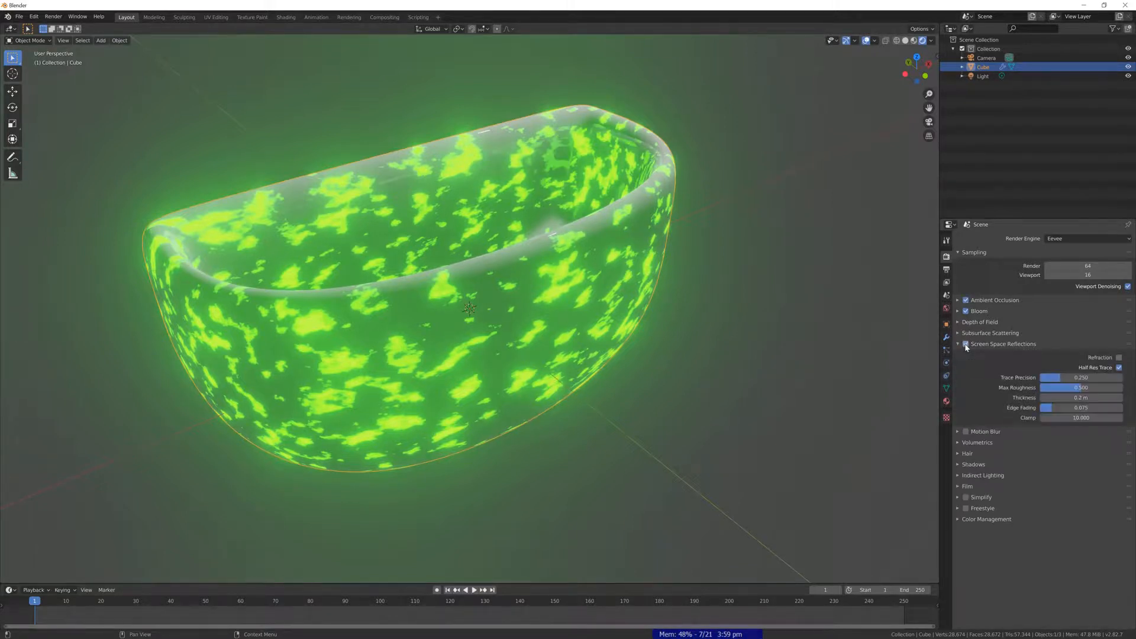
{"action": "left_click", "coordinate": [1119, 358]}
{"action": "middle_click_drag", "start_coordinate": [705, 348], "coordinate": [391, 159]}
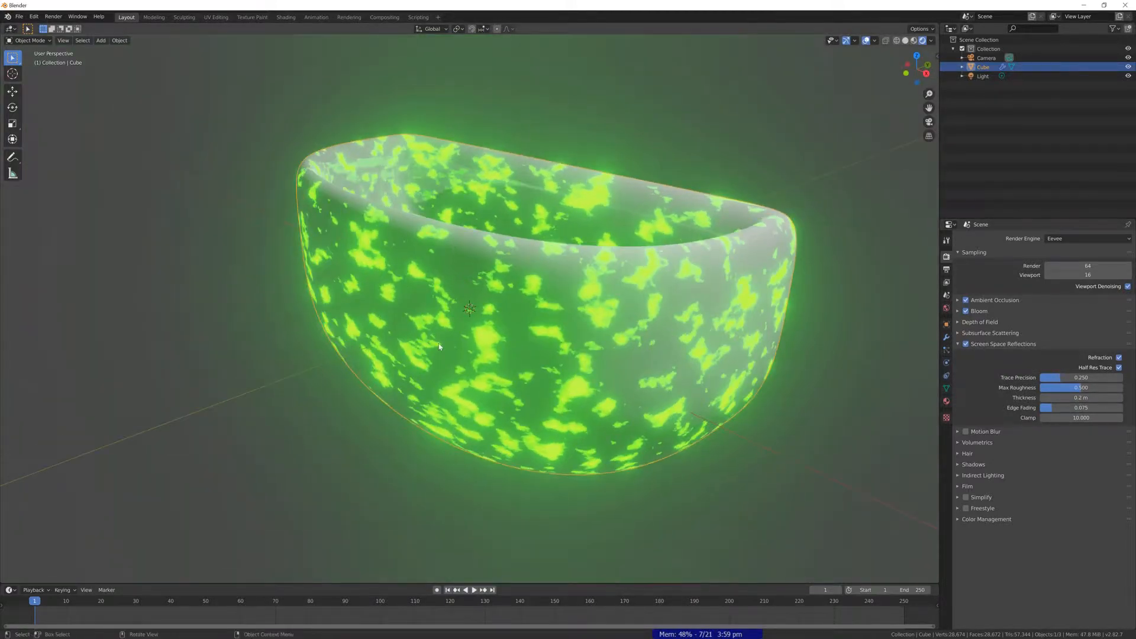
{"action": "middle_click_drag", "start_coordinate": [439, 346], "coordinate": [528, 322]}
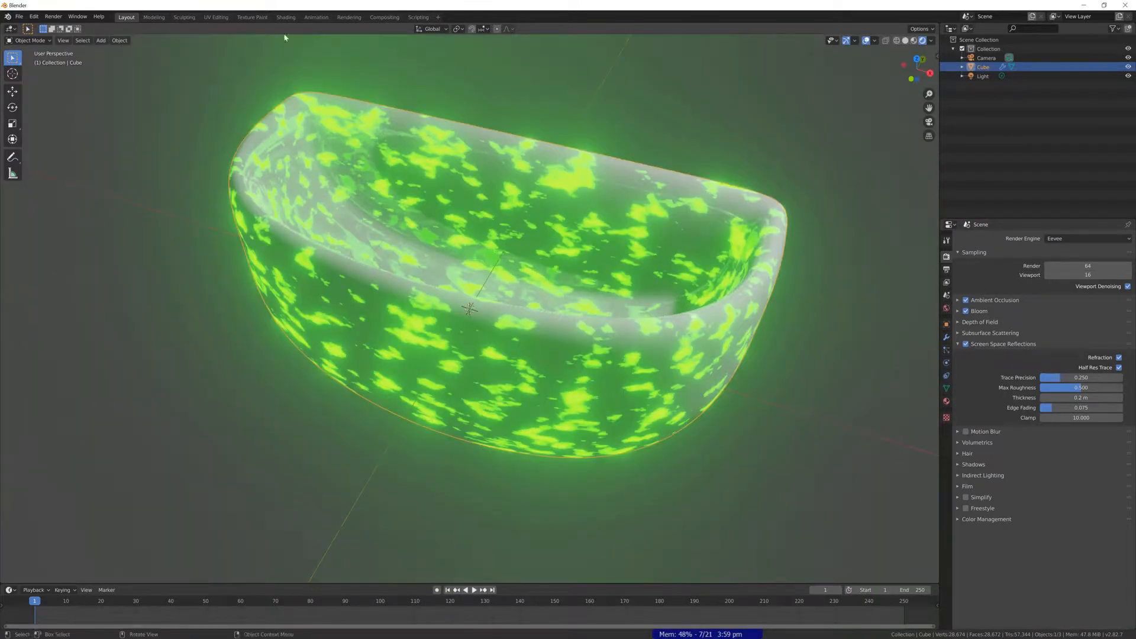
Switch to the Shading workspace and move the ColorRamp node close beside the Noise Texture node.
{"action": "left_click", "coordinate": [286, 17]}
{"action": "middle_click_drag", "start_coordinate": [489, 503], "coordinate": [437, 513]}
{"action": "left_click_drag", "start_coordinate": [517, 456], "coordinate": [499, 448]}
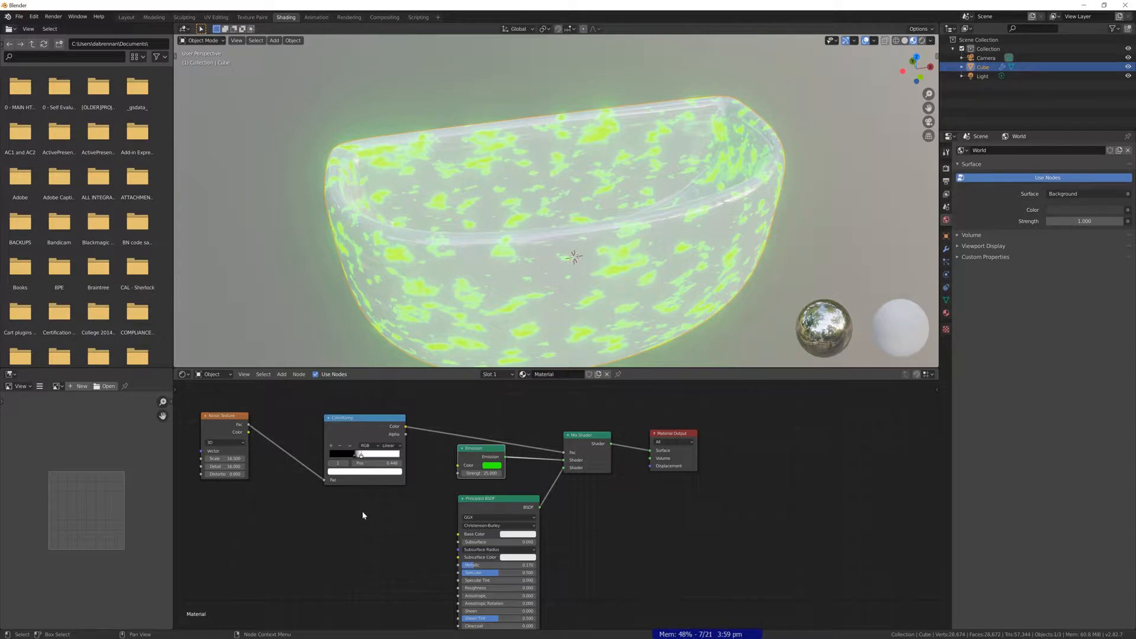
{"action": "left_click_drag", "start_coordinate": [342, 419], "coordinate": [281, 413]}
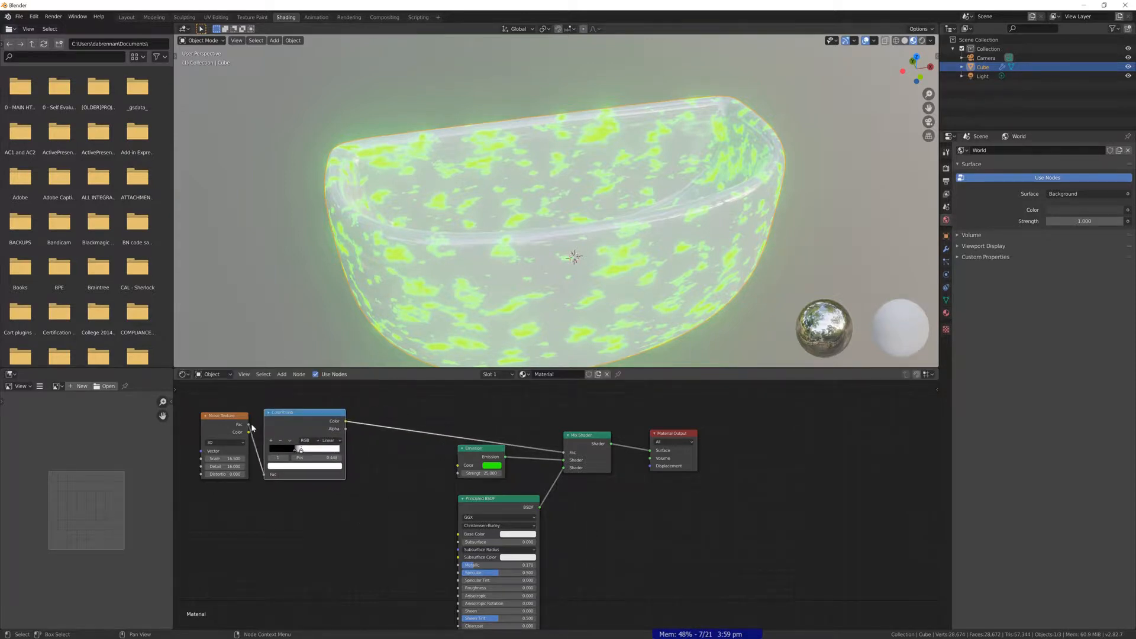
{"action": "left_click", "coordinate": [220, 420]}
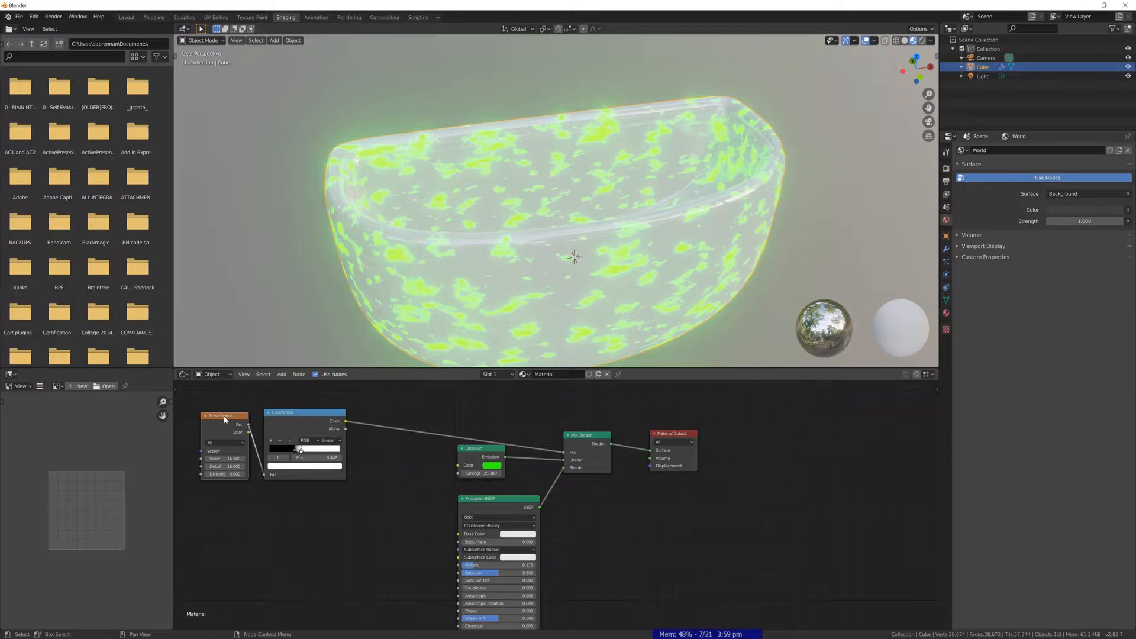
{"action": "left_click", "coordinate": [289, 414]}
{"action": "left_click_drag", "start_coordinate": [289, 414], "coordinate": [292, 414]}
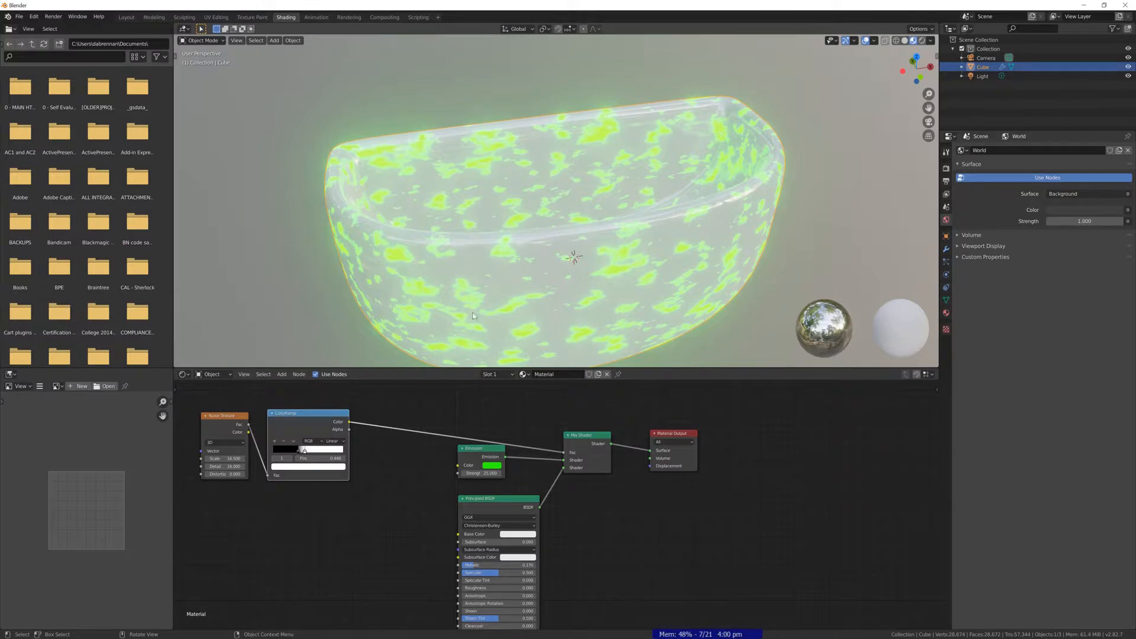
Set the ColorRamp's interpolation to Constant and inspect the edges of the green patches on the tub up close and from several sides.
{"action": "left_click", "coordinate": [337, 442]}
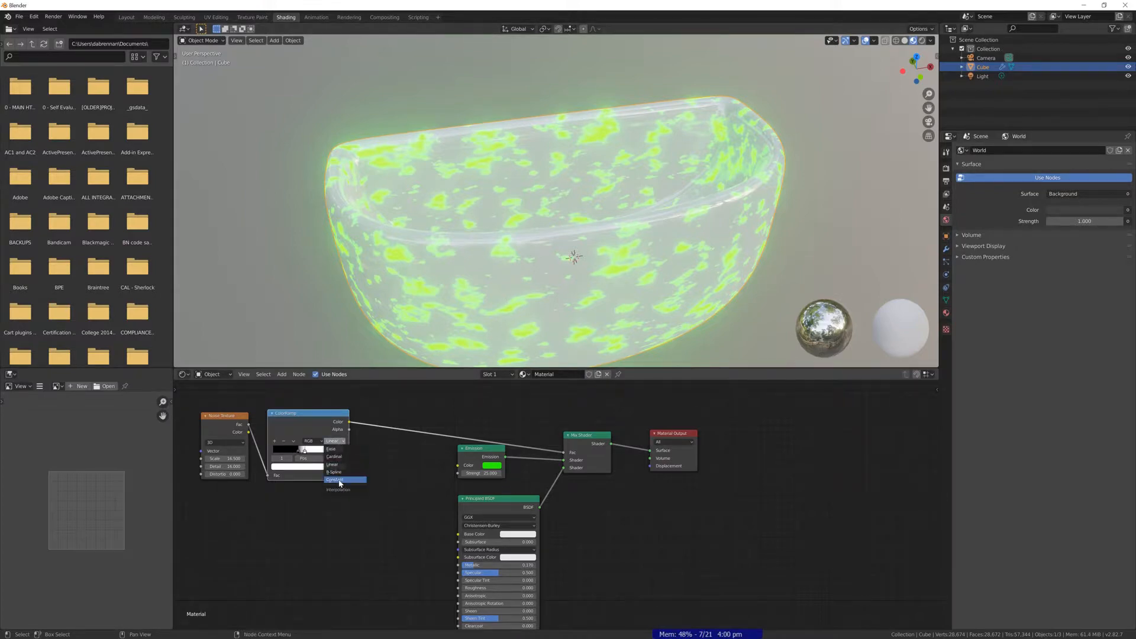
{"action": "left_click", "coordinate": [358, 465]}
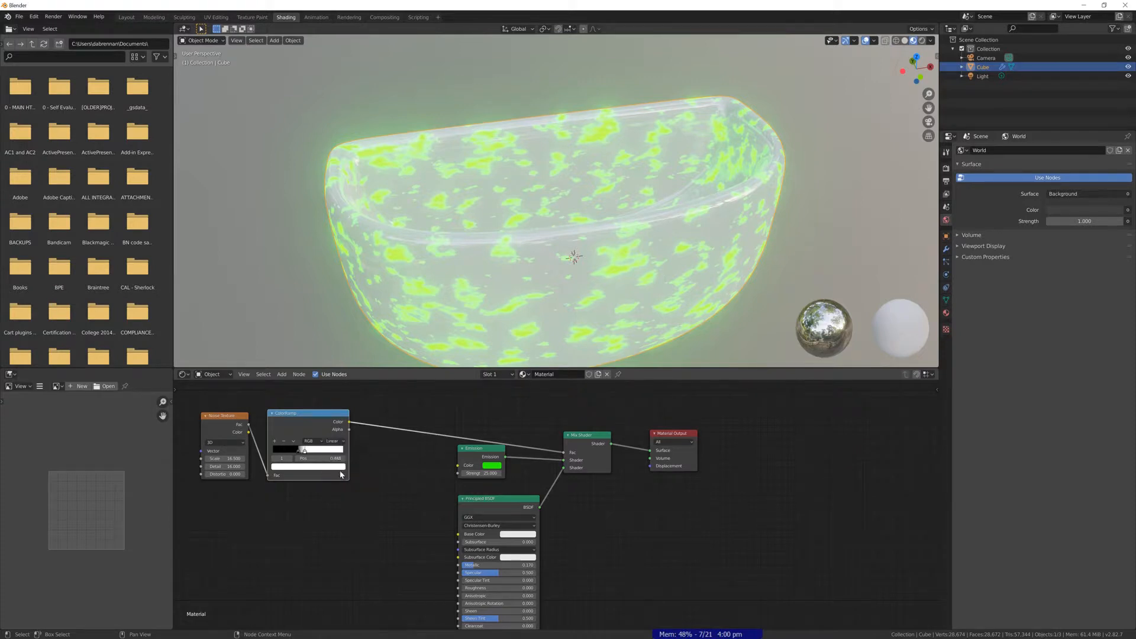
{"action": "left_click", "coordinate": [337, 442]}
{"action": "left_click", "coordinate": [335, 479]}
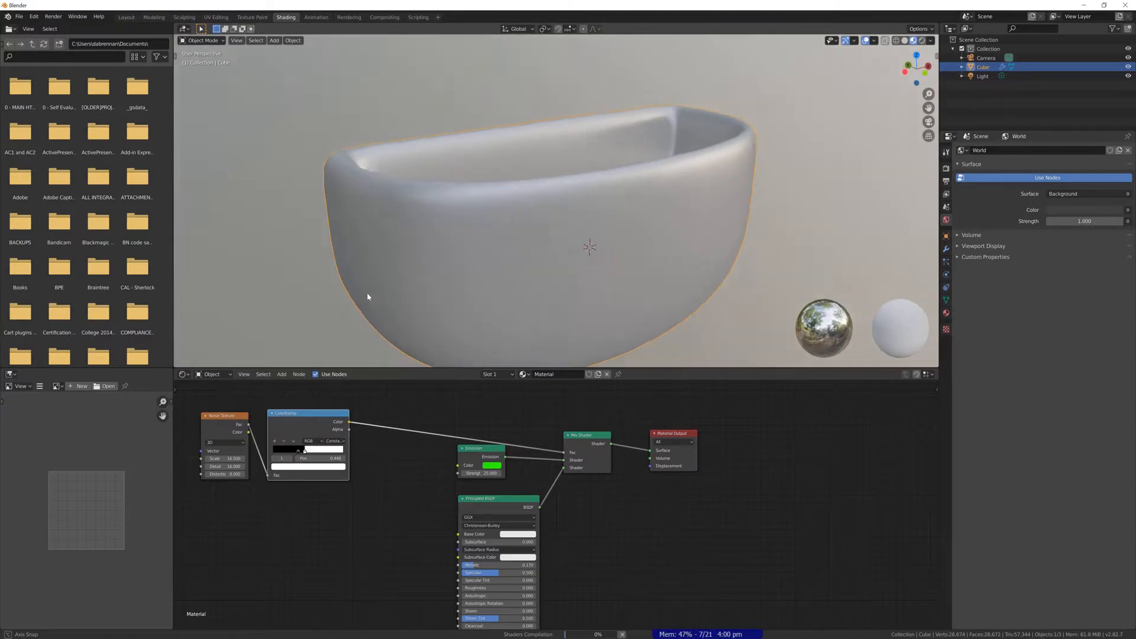
{"action": "middle_click_drag", "start_coordinate": [367, 292], "coordinate": [415, 107]}
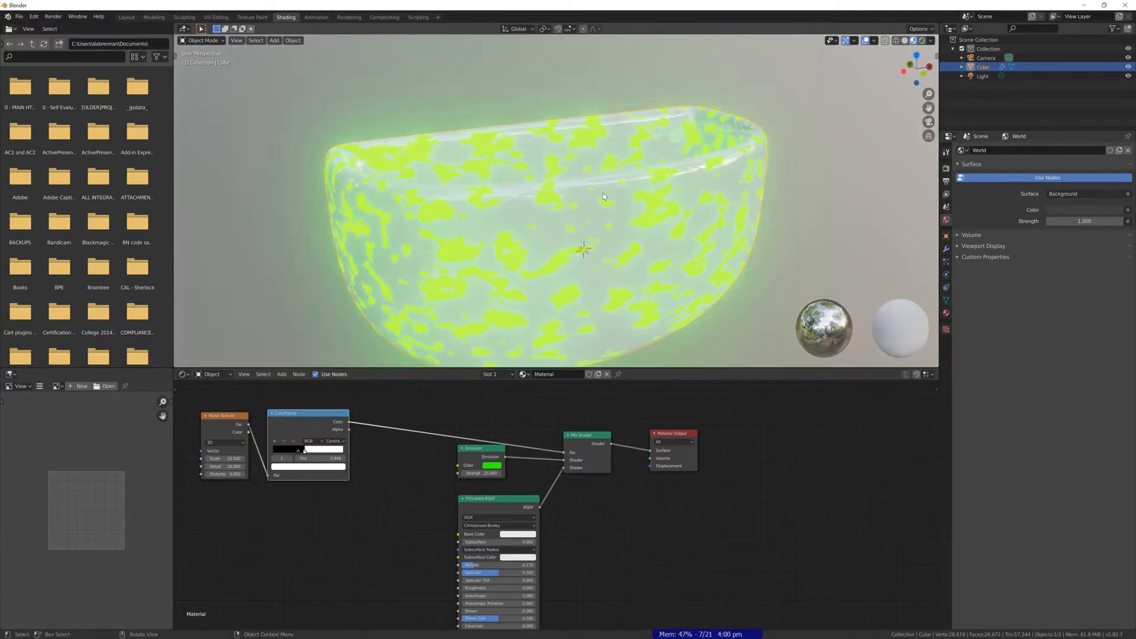
{"action": "middle_click_drag", "start_coordinate": [603, 196], "coordinate": [659, 196]}
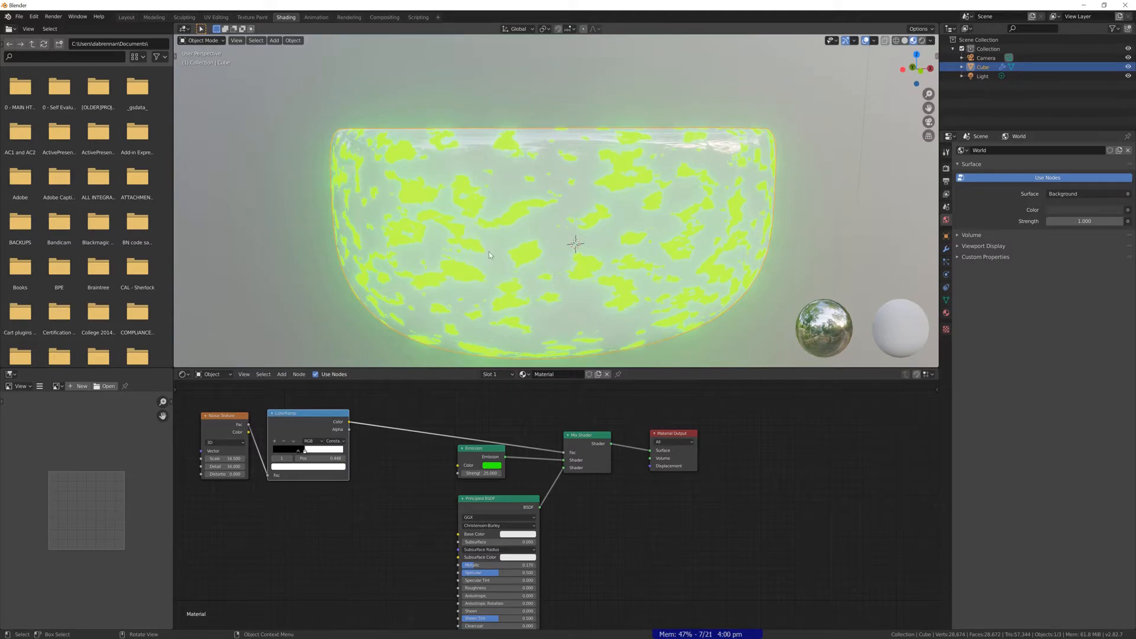
{"action": "scroll", "coordinate": [489, 255], "scroll_direction": "up", "scroll_amount": 5}
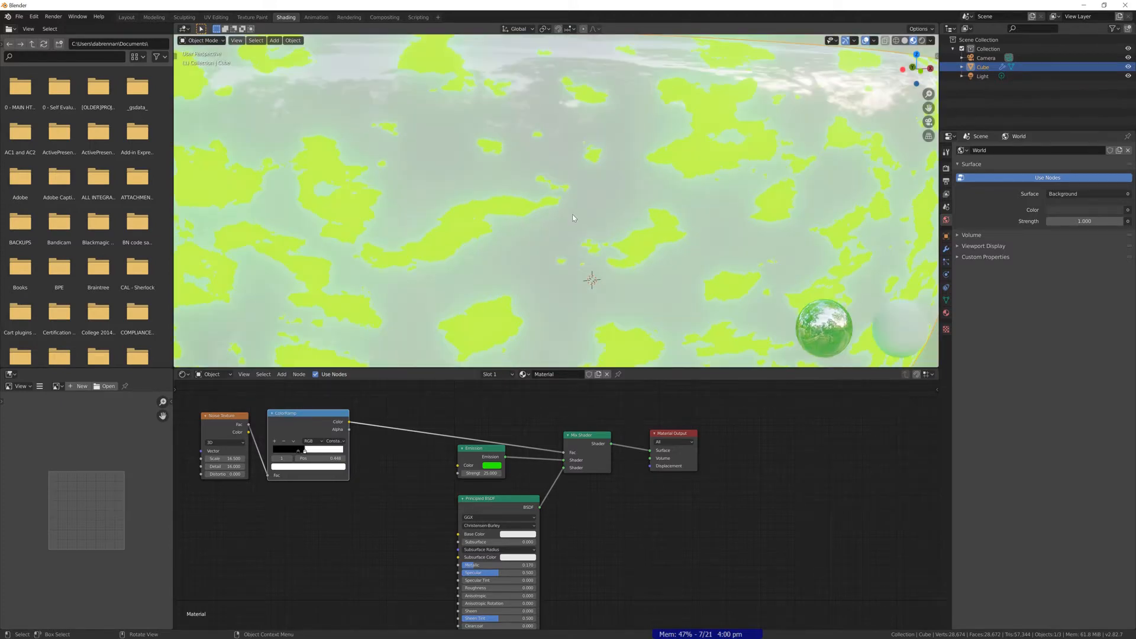
{"action": "scroll", "coordinate": [572, 236], "scroll_direction": "down", "scroll_amount": 5}
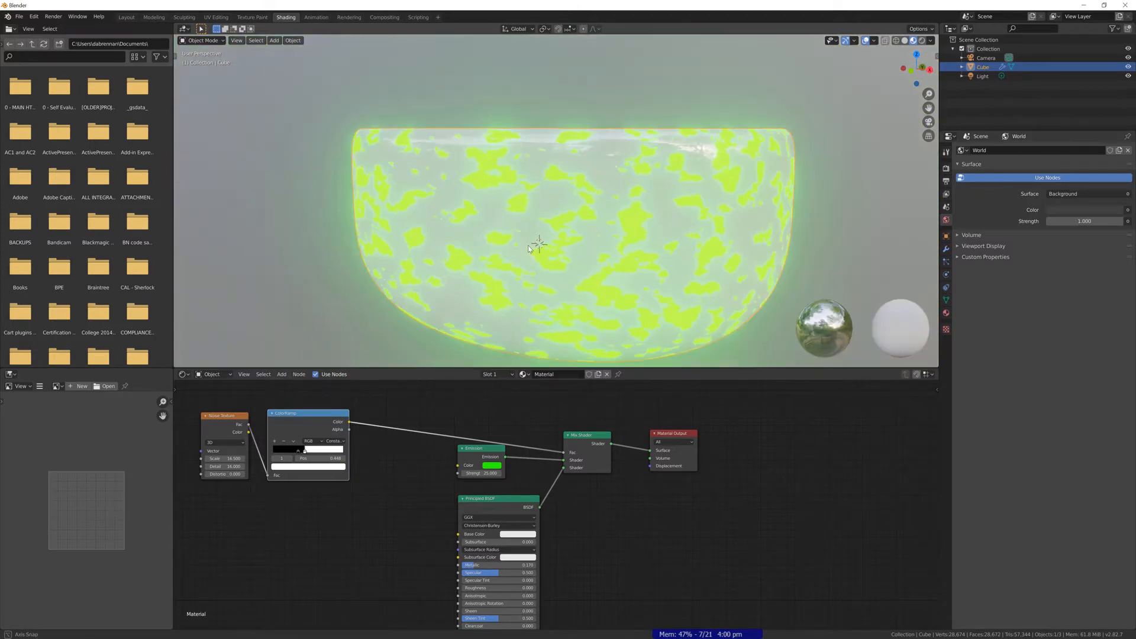
{"action": "mouse_move", "coordinate": [571, 243]}
{"action": "middle_mouse_down"}
{"action": "mouse_move", "coordinate": [474, 250]}
{"action": "mouse_move", "coordinate": [577, 260]}
{"action": "mouse_move", "coordinate": [592, 244]}
{"action": "middle_mouse_up"}
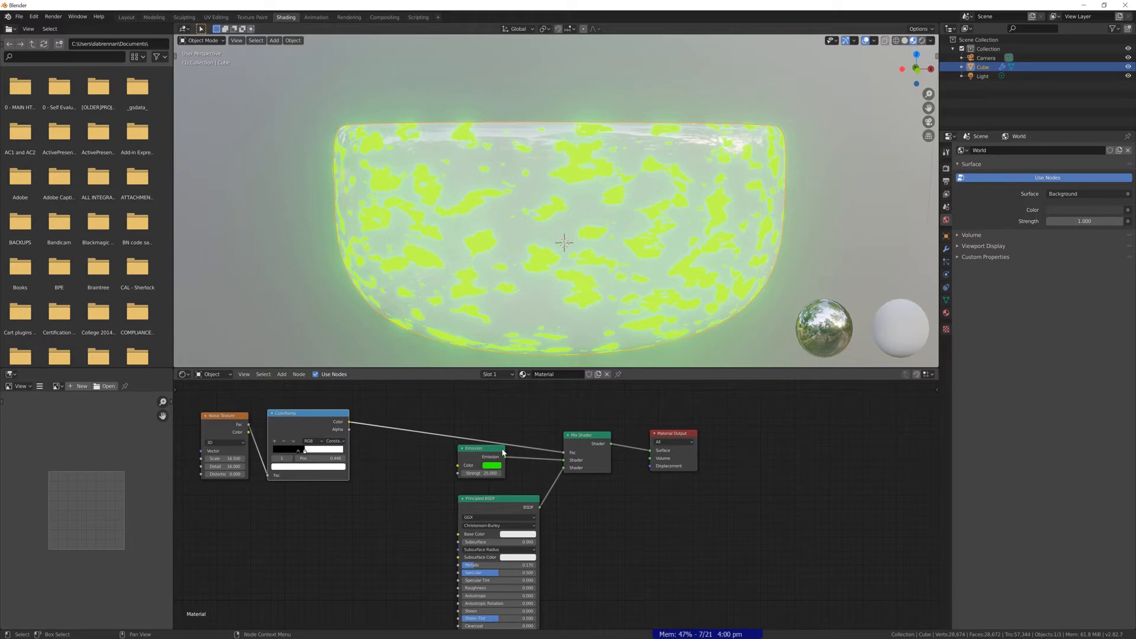
Tidy the node layout by moving the Emission node up above the ColorRamp link and the Principled BSDF slightly away from the Mix Shader.
{"action": "left_click_drag", "start_coordinate": [491, 450], "coordinate": [496, 412]}
{"action": "left_click_drag", "start_coordinate": [500, 507], "coordinate": [493, 506]}
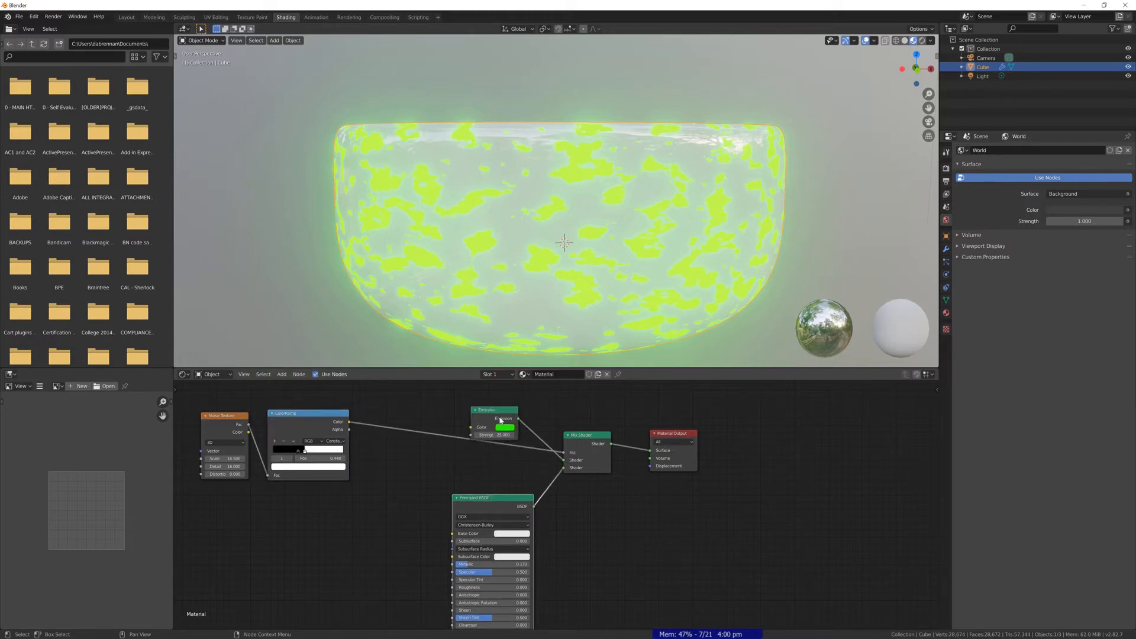
{"action": "left_click_drag", "start_coordinate": [489, 413], "coordinate": [465, 407]}
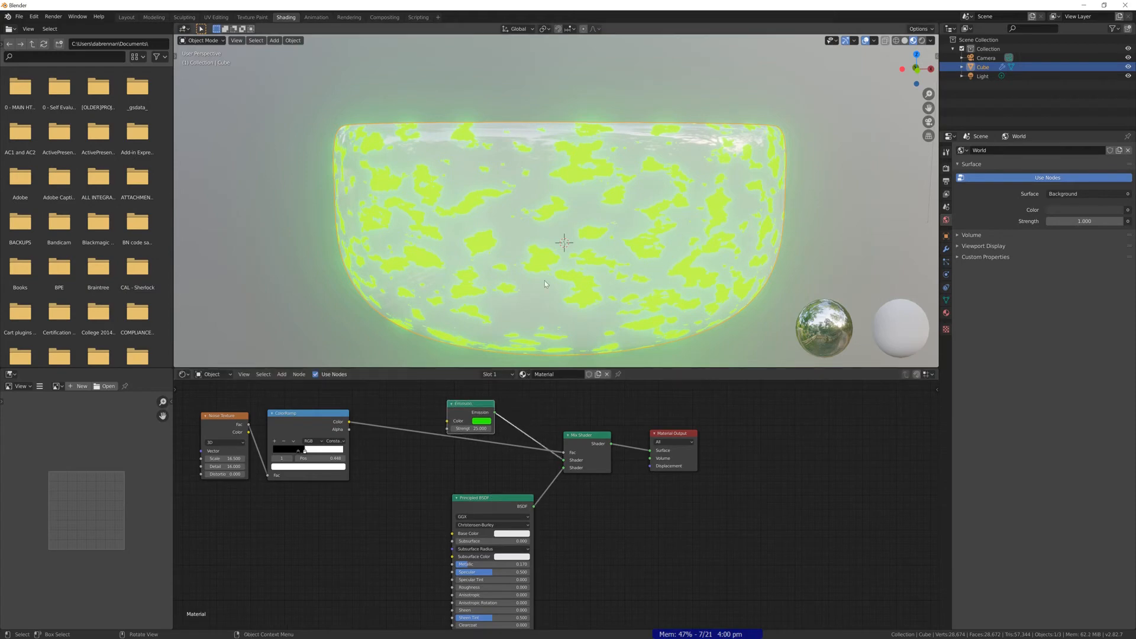
{"action": "middle_click_drag", "start_coordinate": [533, 293], "coordinate": [553, 278]}
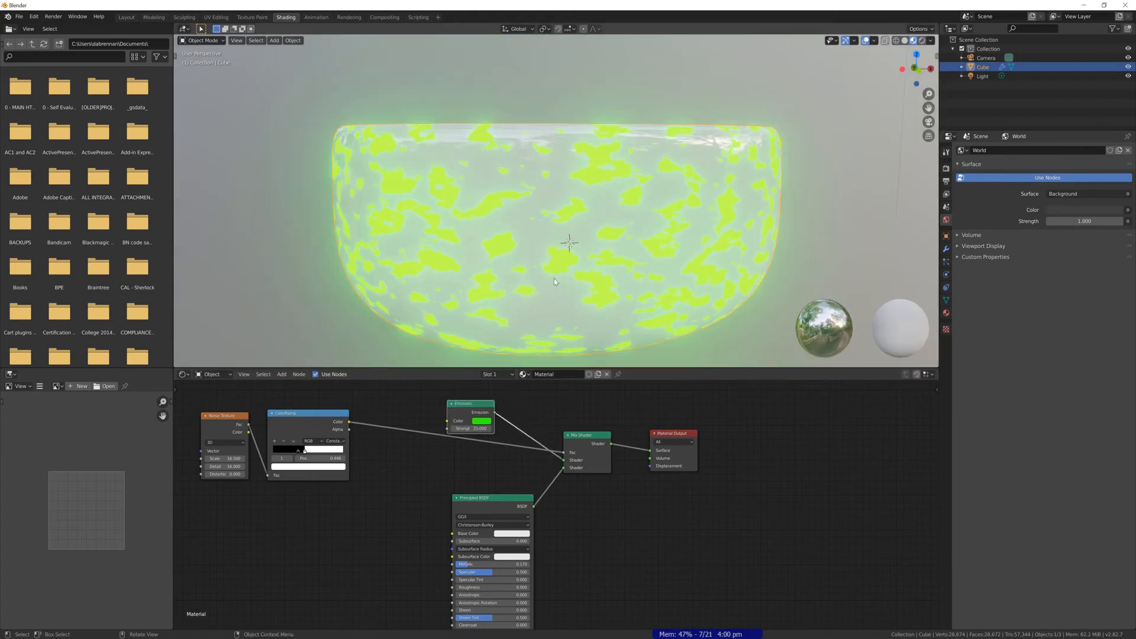